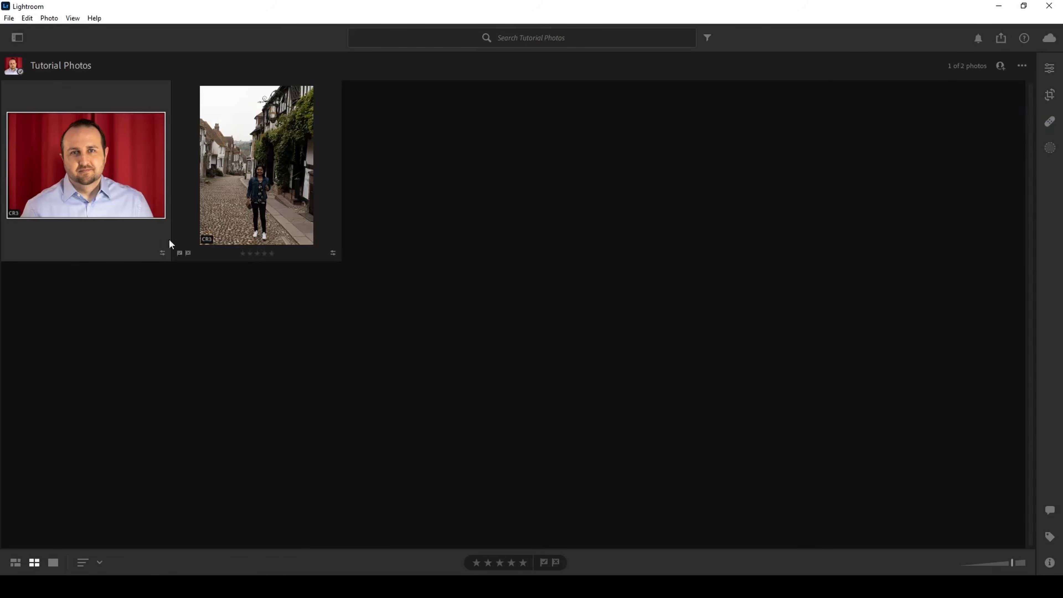
Open the red-curtain portrait with the Healing Brush and configure it to Heal mode, size 33 and feather 40
click(1050, 122)
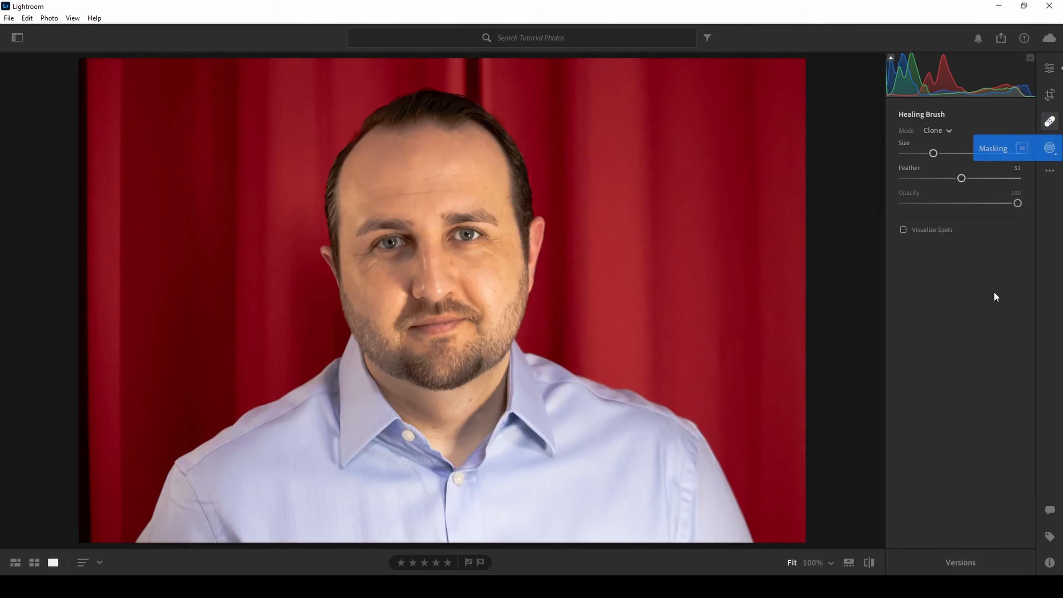
click(945, 132)
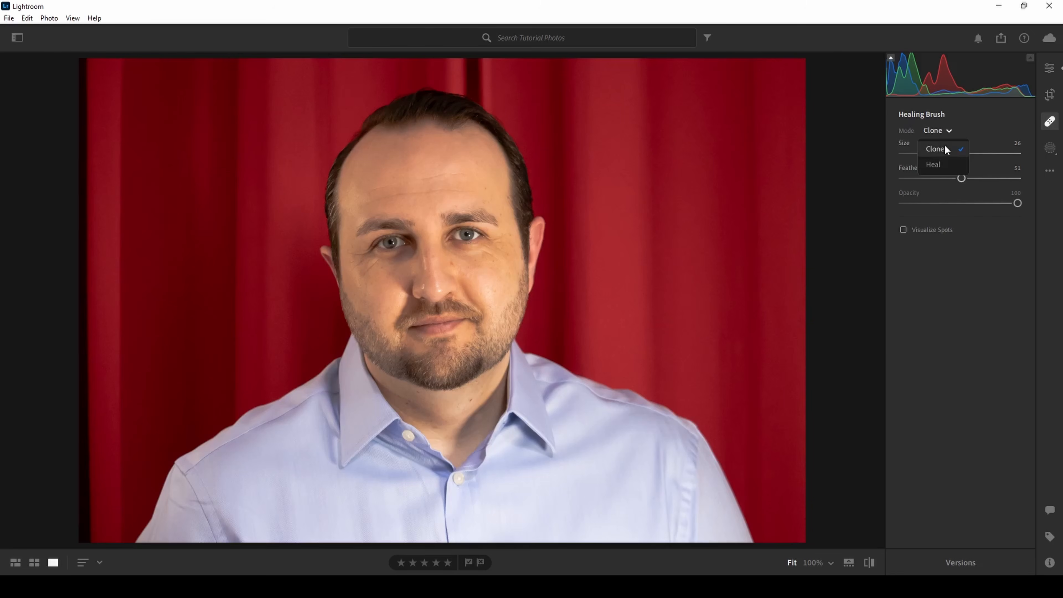
click(948, 164)
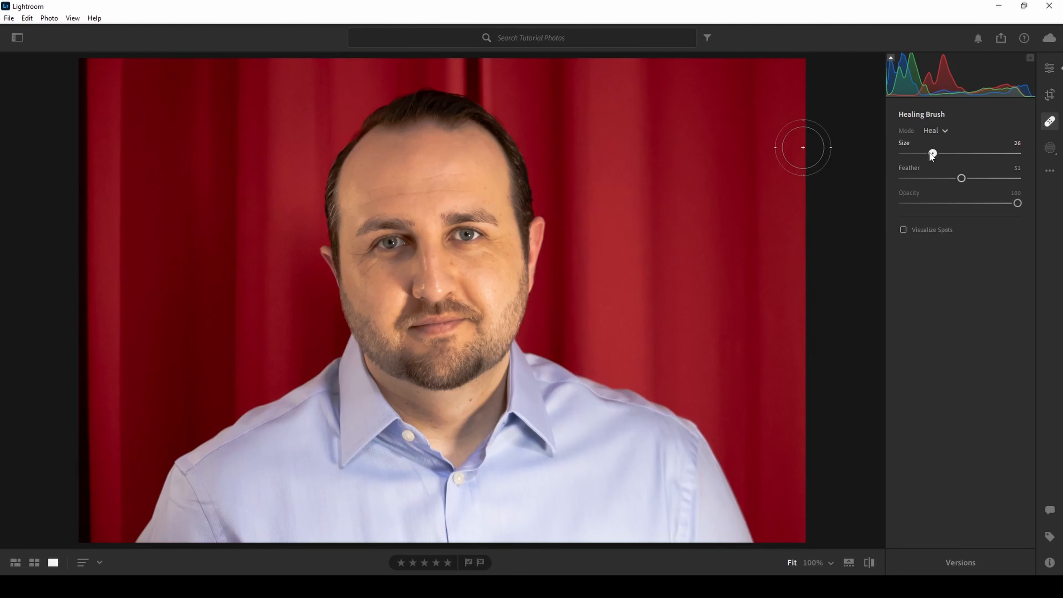
mouse_move(933, 153)
mouse_down()
mouse_move(912, 154)
mouse_move(1022, 154)
mouse_move(901, 157)
mouse_move(939, 156)
mouse_up()
mouse_move(962, 178)
mouse_down()
mouse_move(947, 178)
mouse_move(1021, 183)
mouse_move(873, 183)
mouse_up()
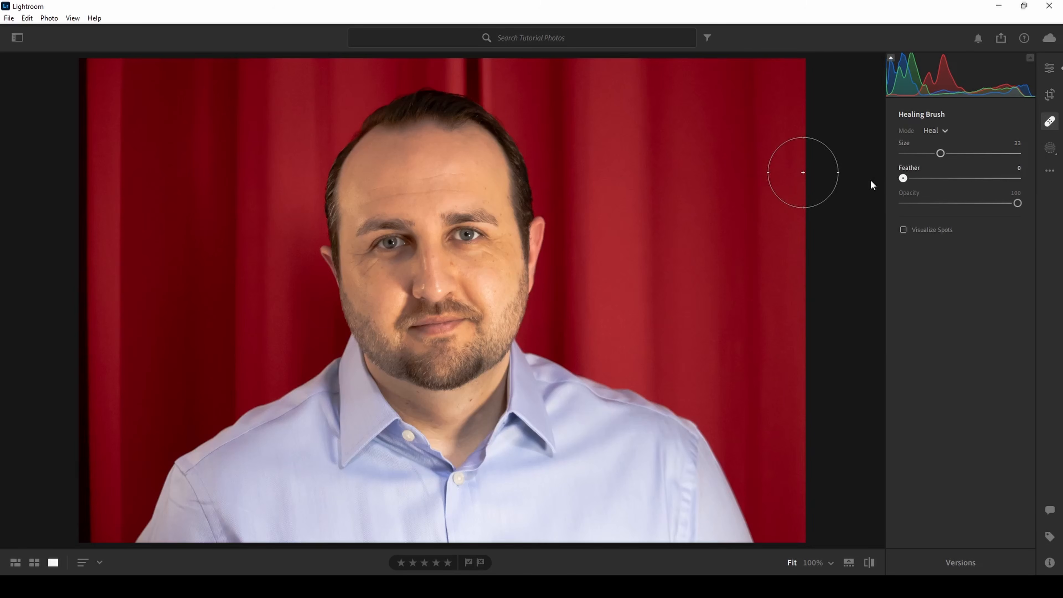
drag(905, 183, 948, 183)
Heal the small spot beside the outer eye corner at brush size 2 and move its source onto nearby clear skin
click(813, 563)
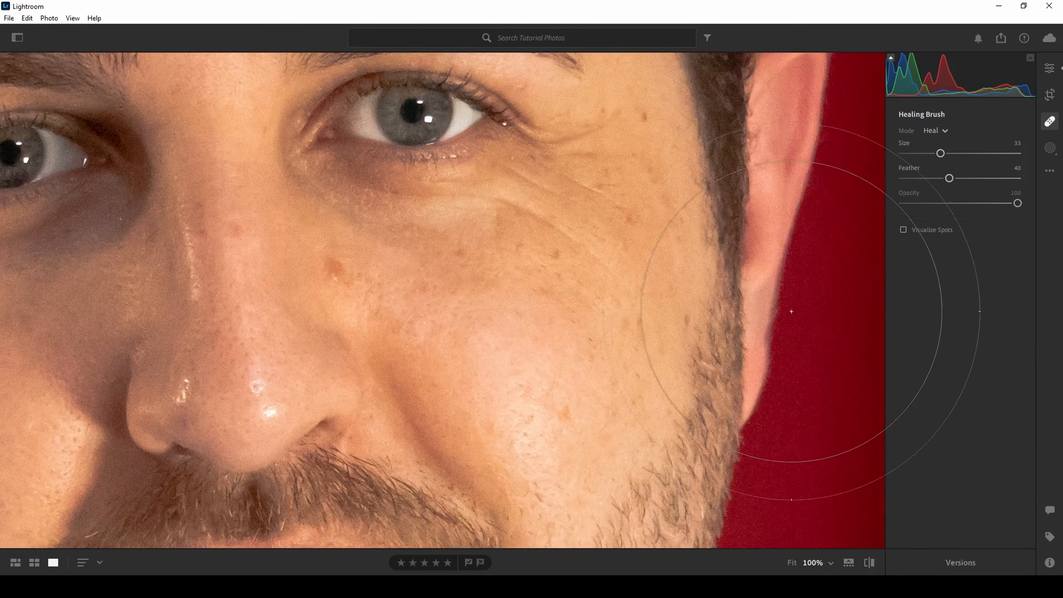
mouse_move(563, 218)
mouse_down()
mouse_move(484, 316)
mouse_move(518, 362)
mouse_up()
drag(941, 153, 907, 152)
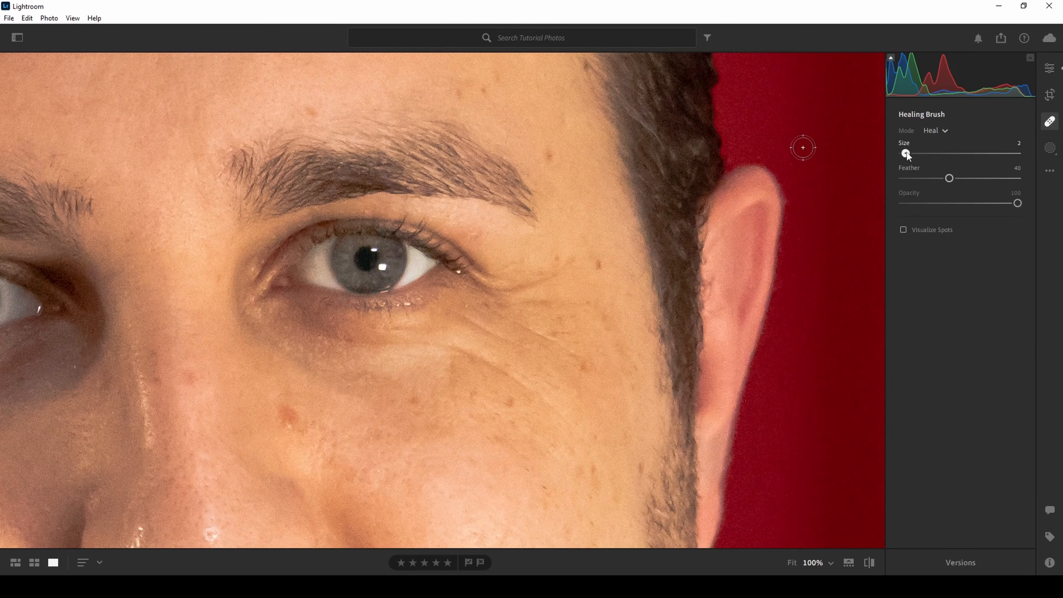
click(598, 264)
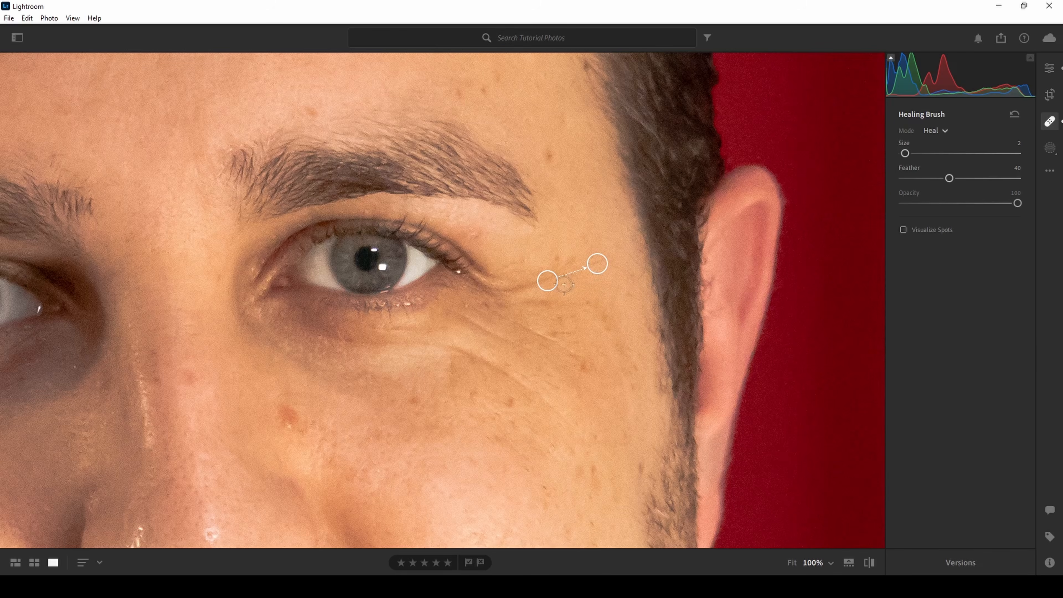
drag(548, 282, 572, 284)
Enlarge the brush to size 3, heal the spot above the eyebrow's outer end, and shift its source onto nearby forehead skin
key(bracketright)
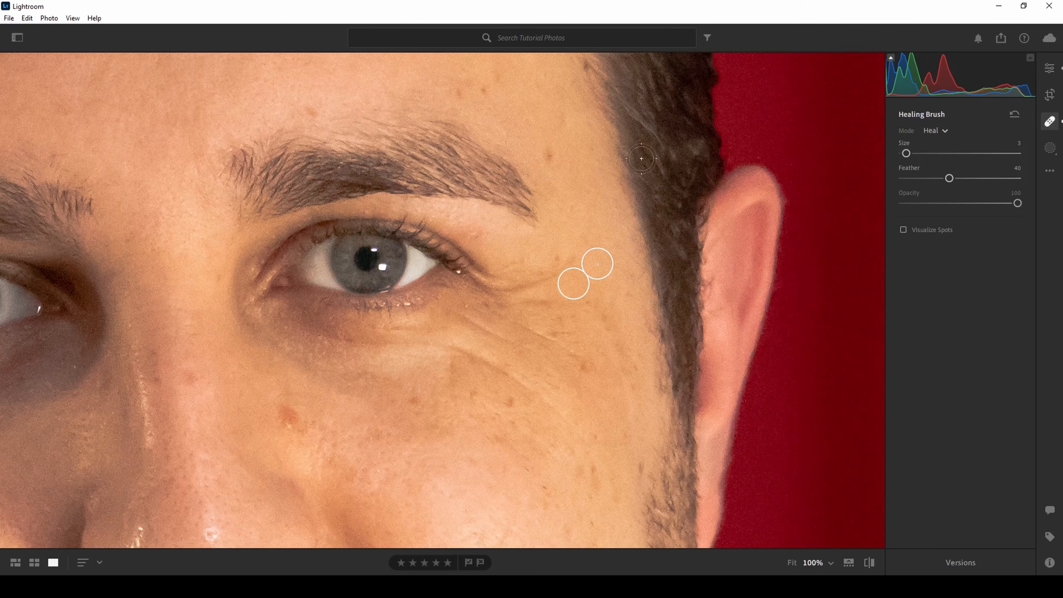
click(551, 153)
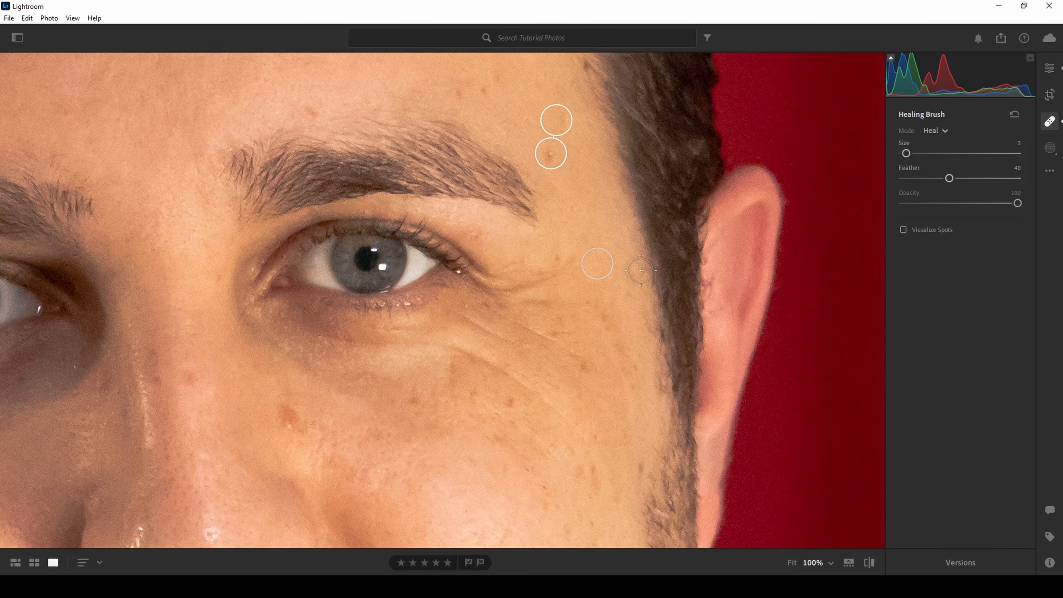
drag(557, 120, 538, 118)
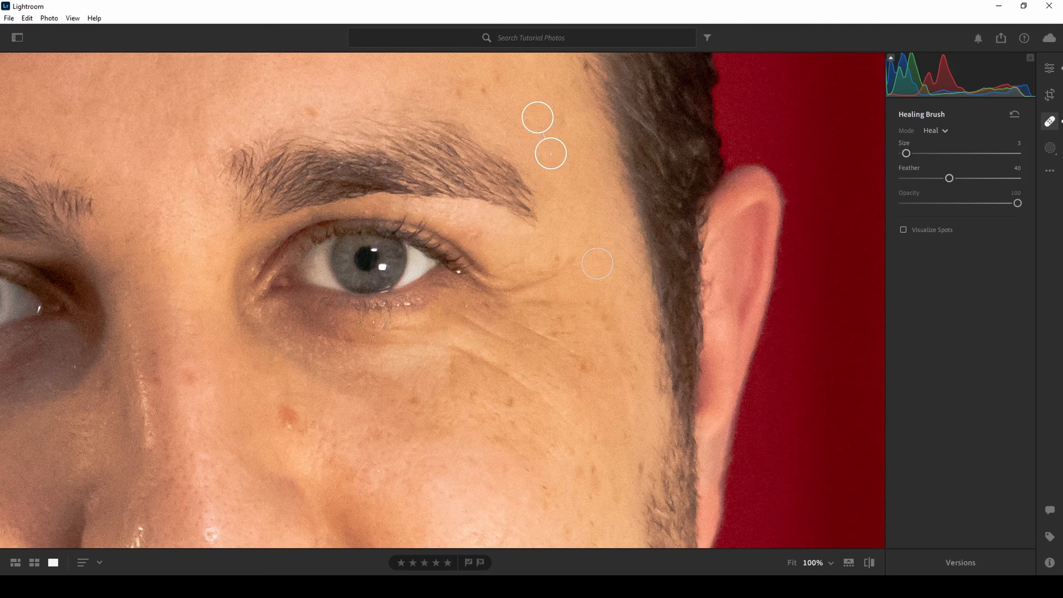
Heal the blemishes on the nose bridge and near the nose tip, moving each source onto nearby nose skin
click(189, 375)
drag(210, 463, 203, 430)
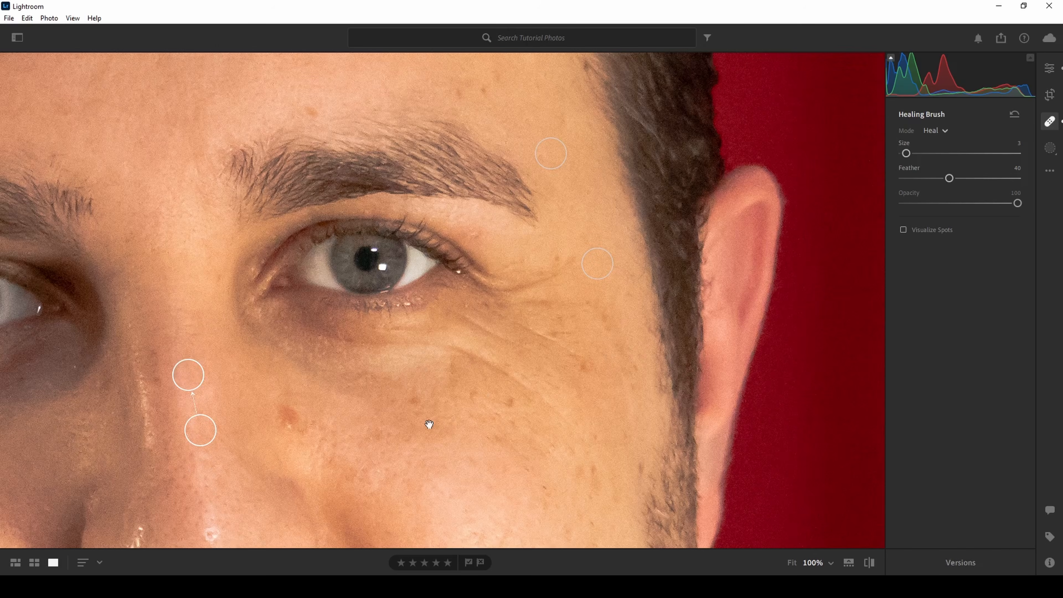
mouse_move(407, 431)
mouse_down()
mouse_move(446, 322)
mouse_move(398, 380)
mouse_move(410, 356)
mouse_up()
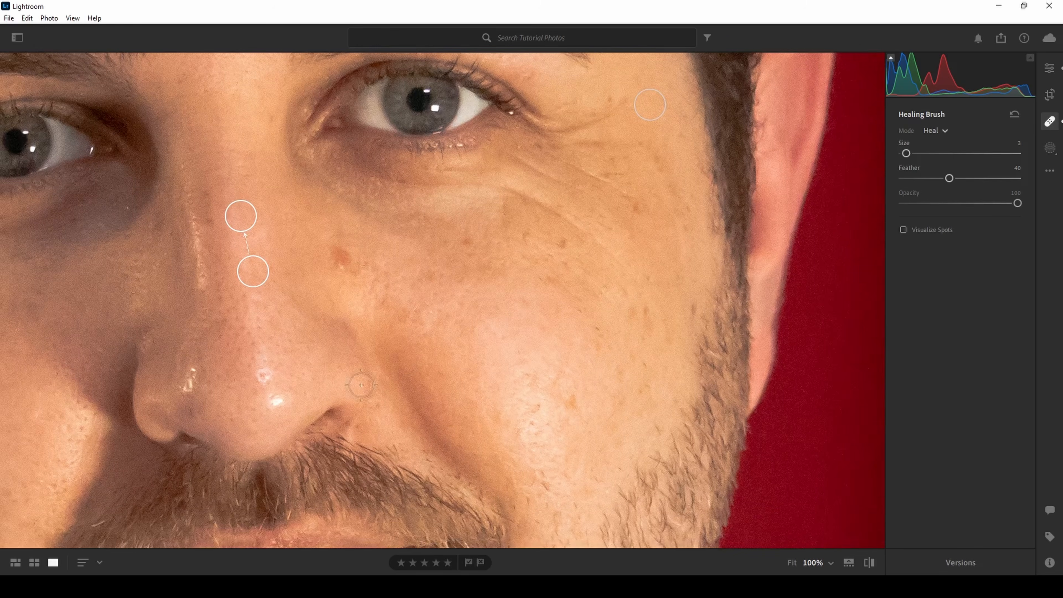
click(264, 375)
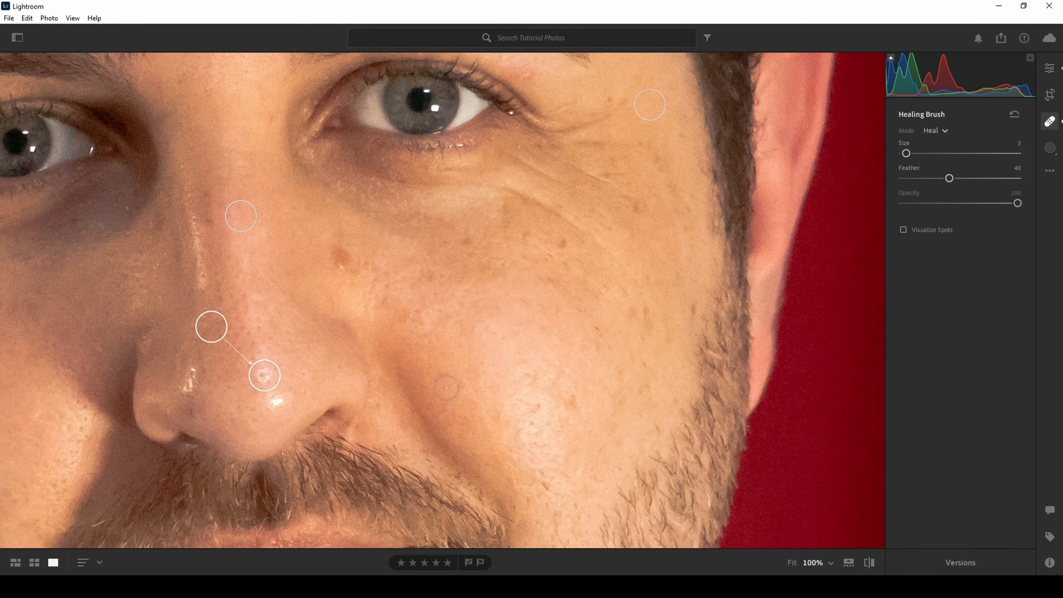
drag(209, 325, 258, 329)
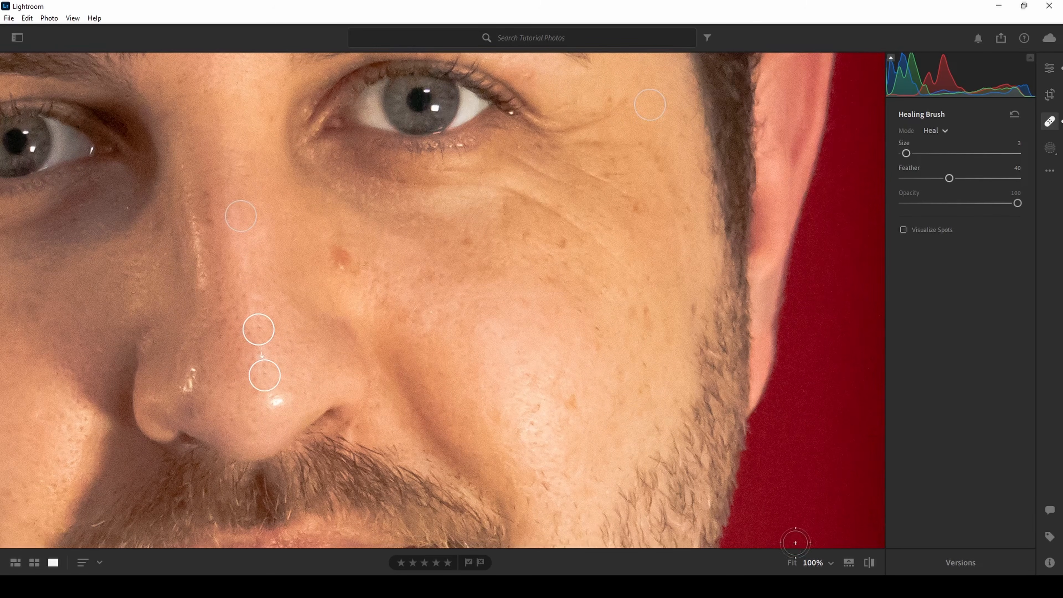
Check the whole portrait for remaining blemishes with Visualize Spots and switch the visualization off again
click(791, 562)
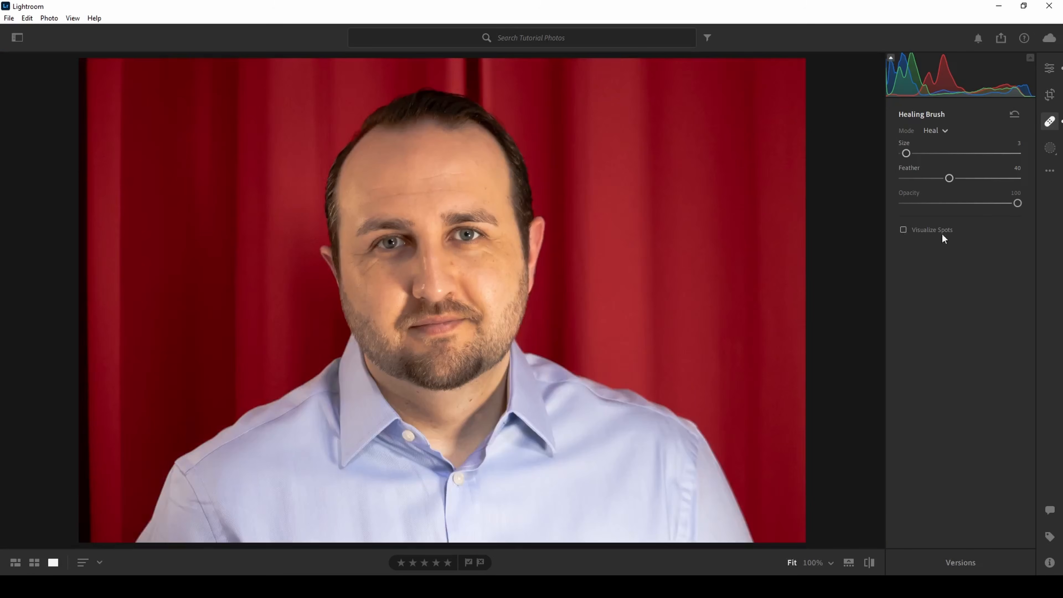
click(903, 230)
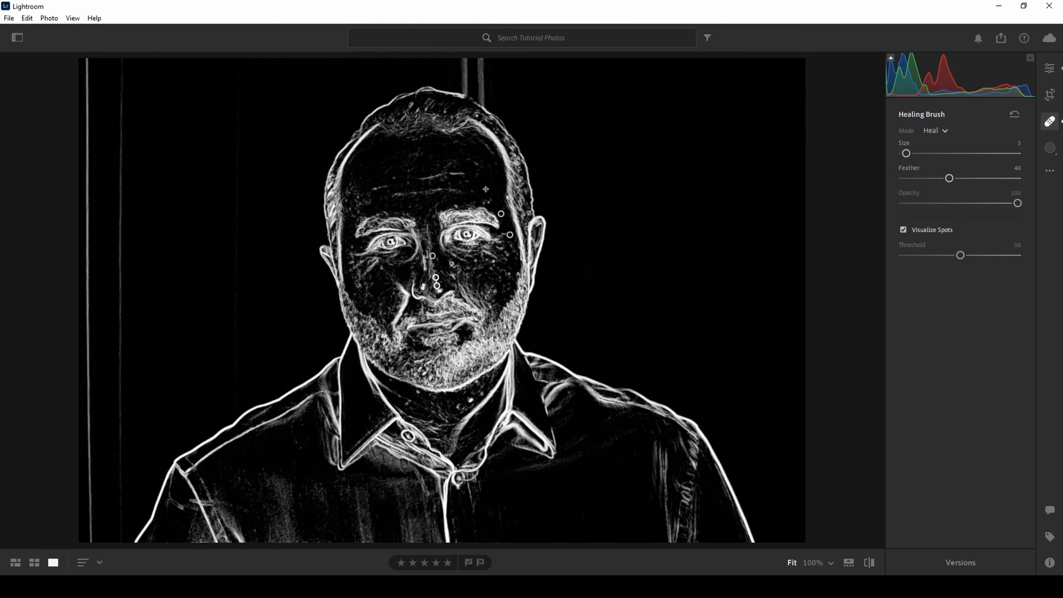
click(903, 229)
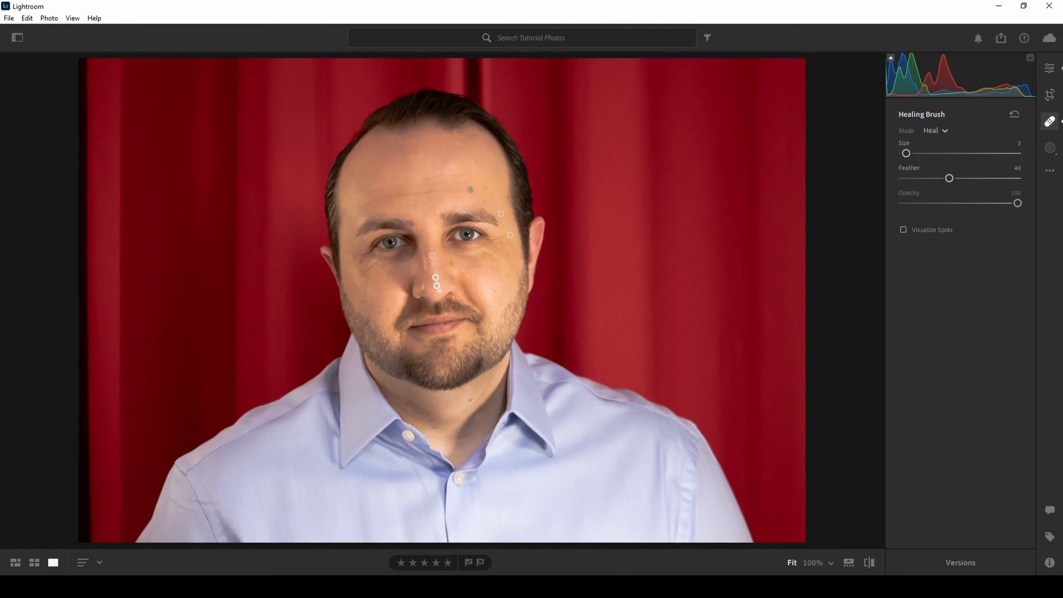
Heal the dark mole on the forehead above the outer eyebrow at 100% zoom
click(809, 563)
scroll(591, 223, up, 8)
drag(580, 248, 526, 444)
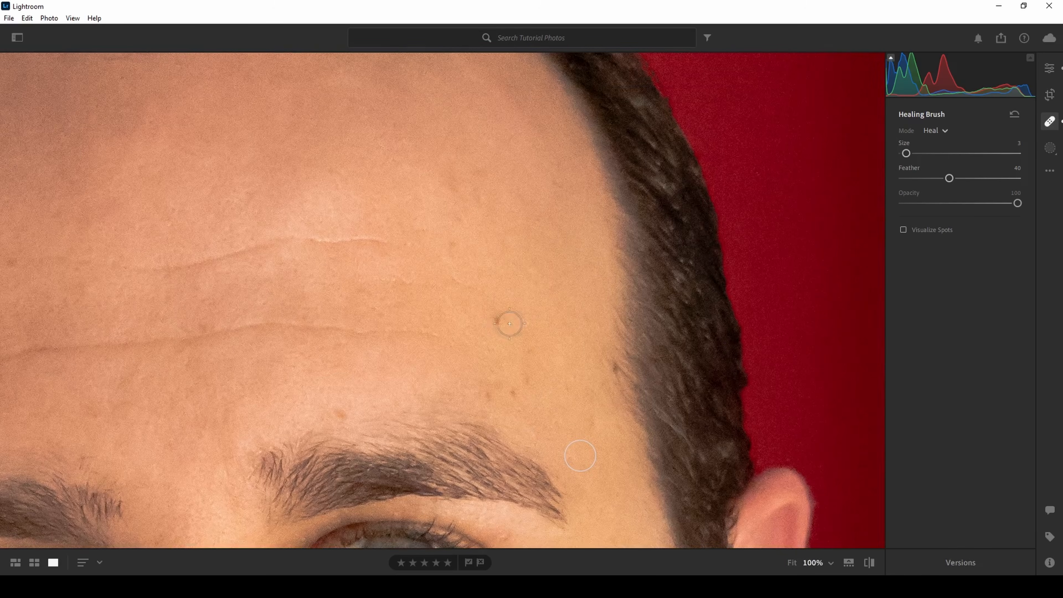
click(499, 319)
Switch the Healing Brush to Clone mode at size 5 and cover the dark mole on the neck below the beard
scroll(460, 236, down, 15)
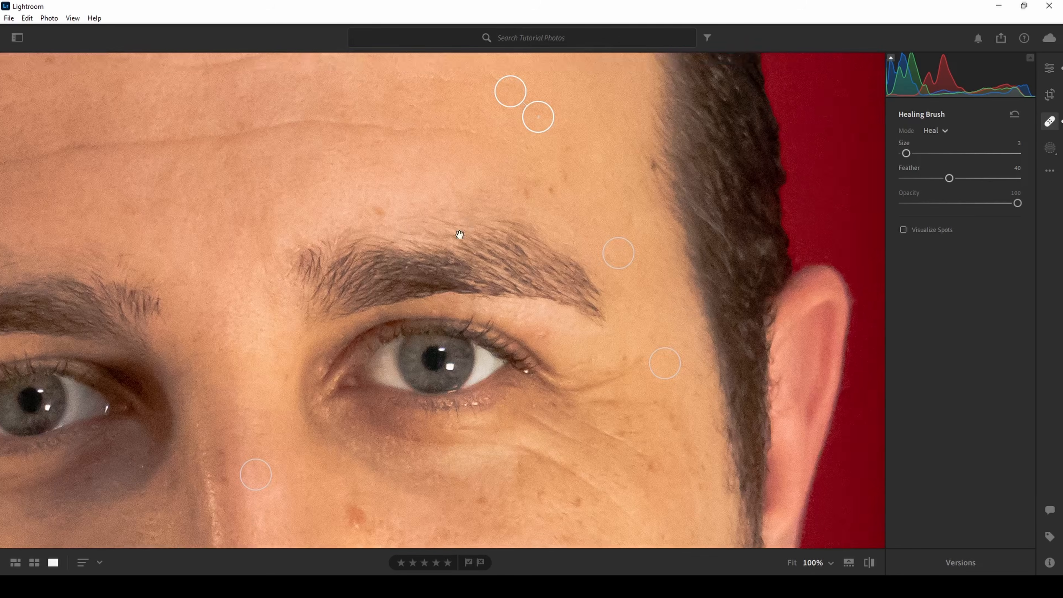
scroll(460, 312, down, 3)
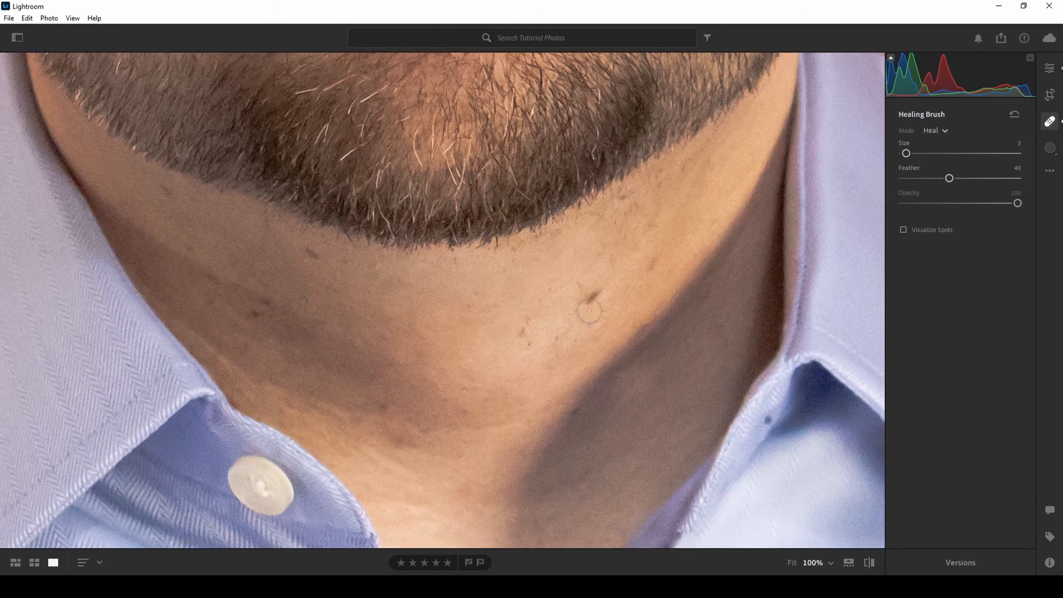
click(944, 131)
click(933, 130)
click(935, 147)
drag(907, 153, 909, 153)
click(594, 295)
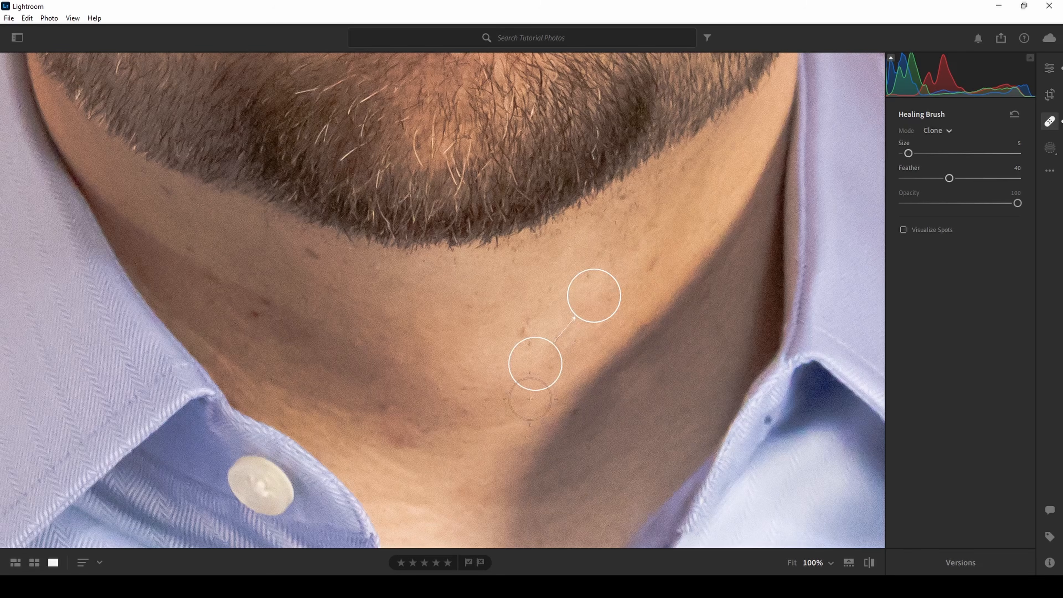
Try the shirt collar as the clone source for the neck spot and return the source to neck skin
mouse_move(536, 368)
mouse_down()
mouse_move(591, 356)
mouse_move(495, 308)
mouse_move(500, 369)
mouse_move(474, 348)
mouse_move(42, 364)
mouse_up()
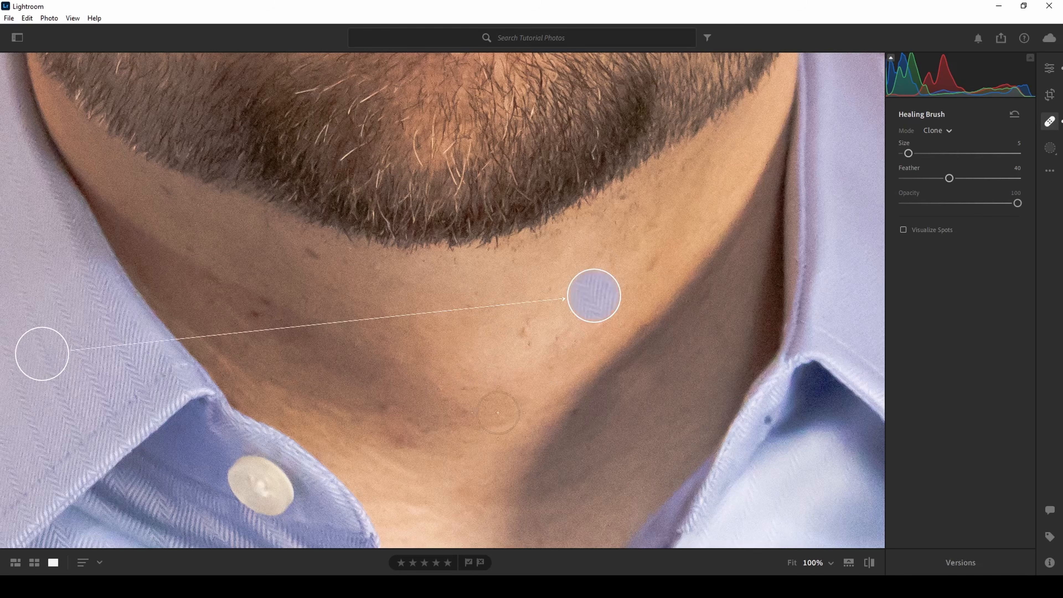
mouse_move(28, 359)
mouse_down()
mouse_move(447, 335)
mouse_move(474, 357)
mouse_up()
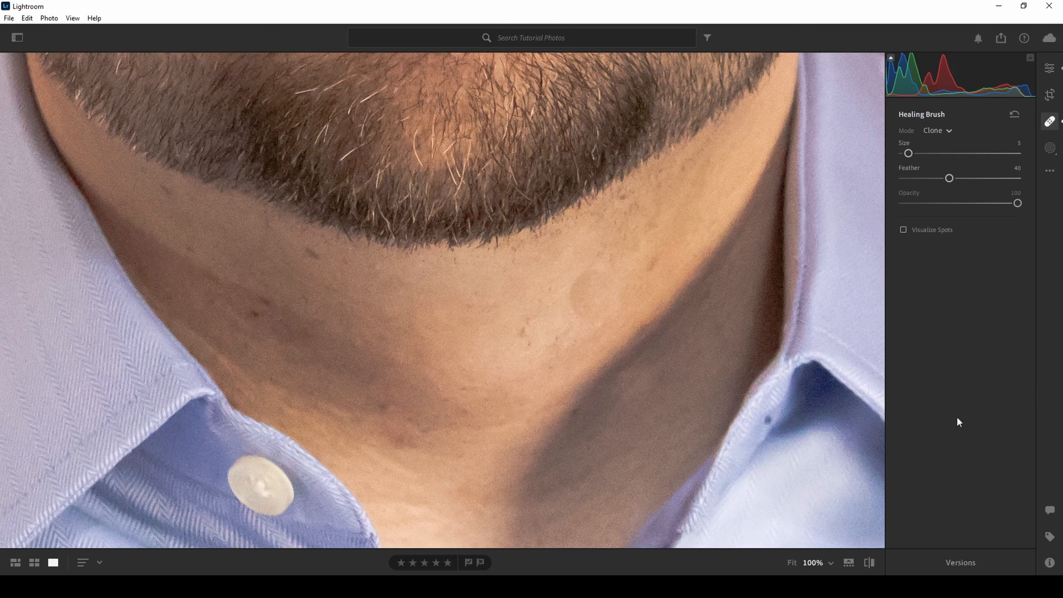
click(540, 287)
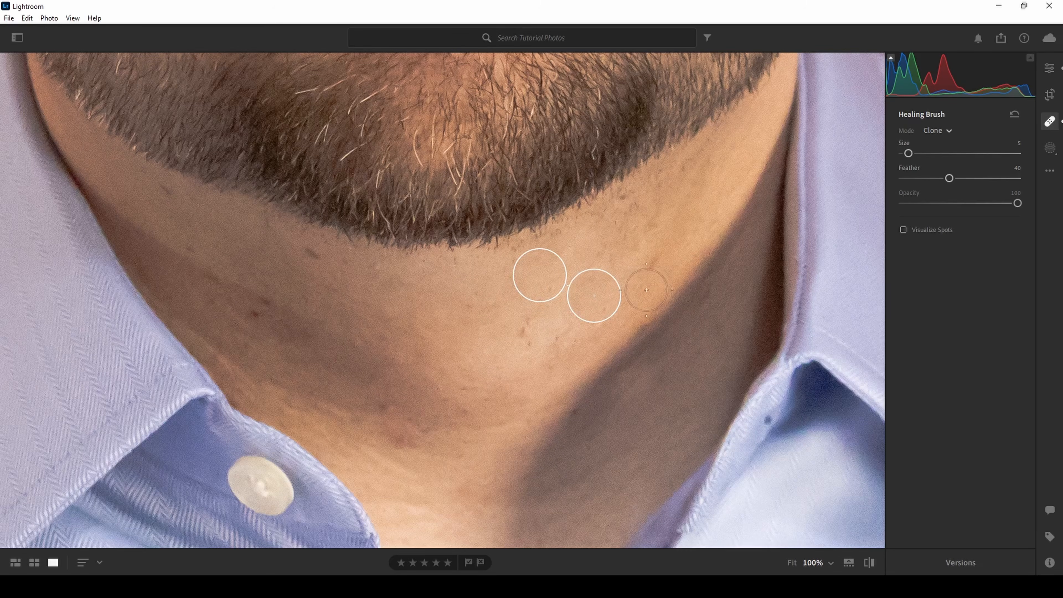
Set the neck clone spot's size to 3 and move its source onto the clean skin just above it
drag(907, 155, 904, 156)
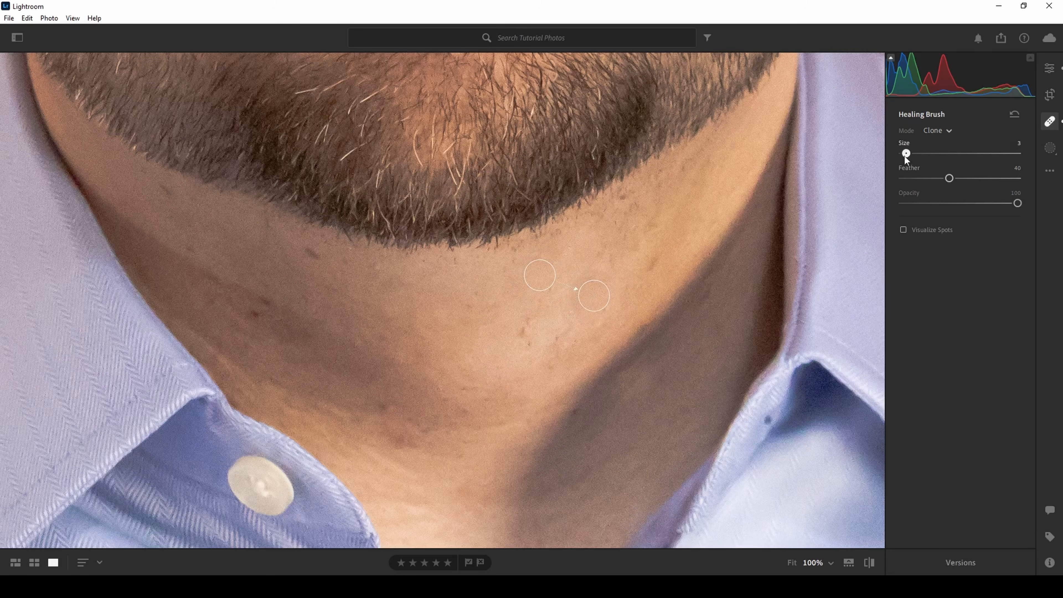
drag(541, 273, 579, 269)
click(947, 131)
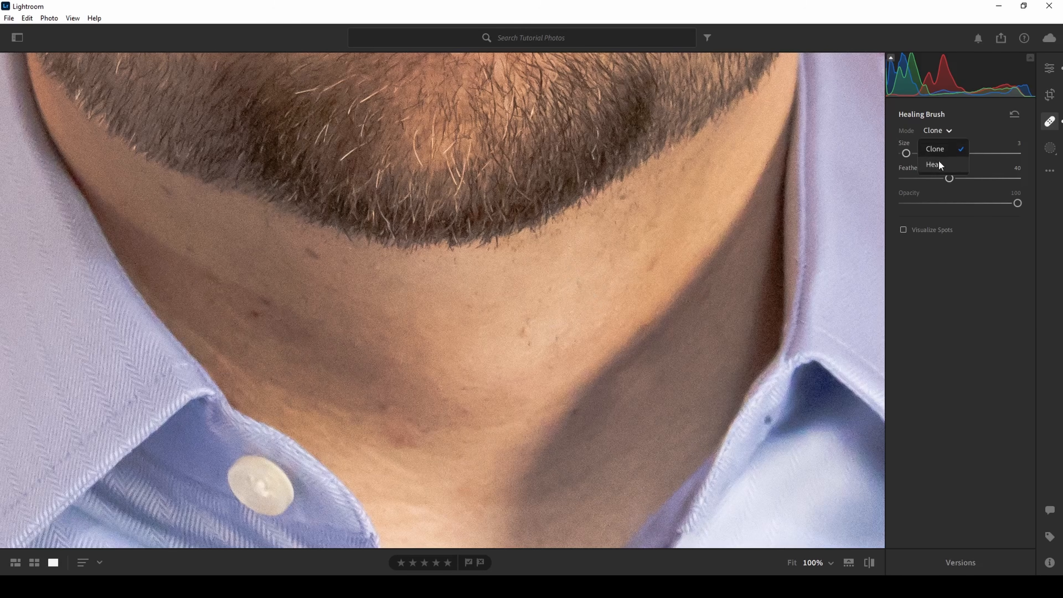
click(937, 343)
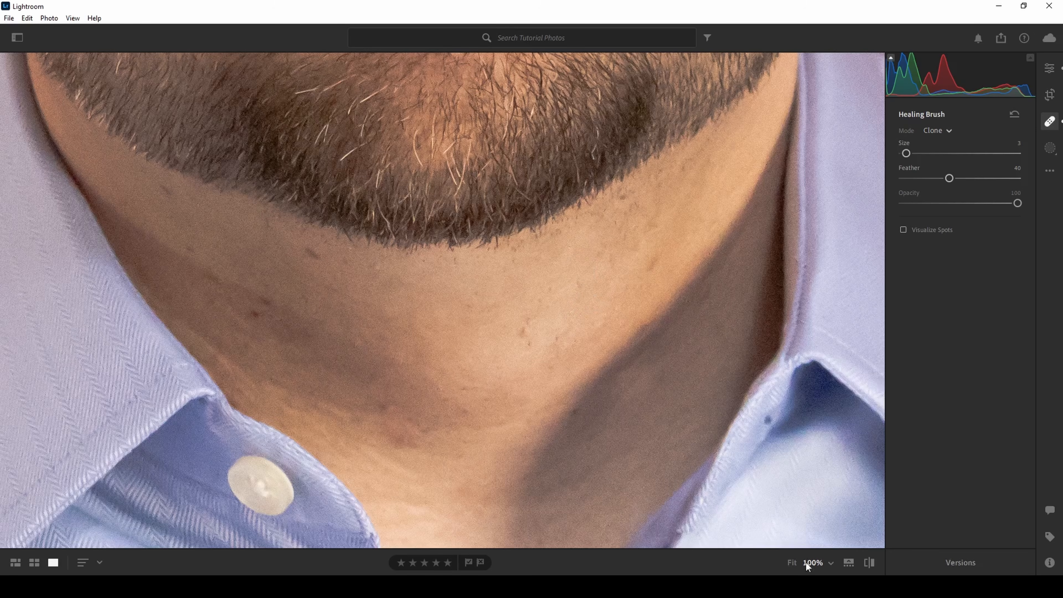
click(791, 563)
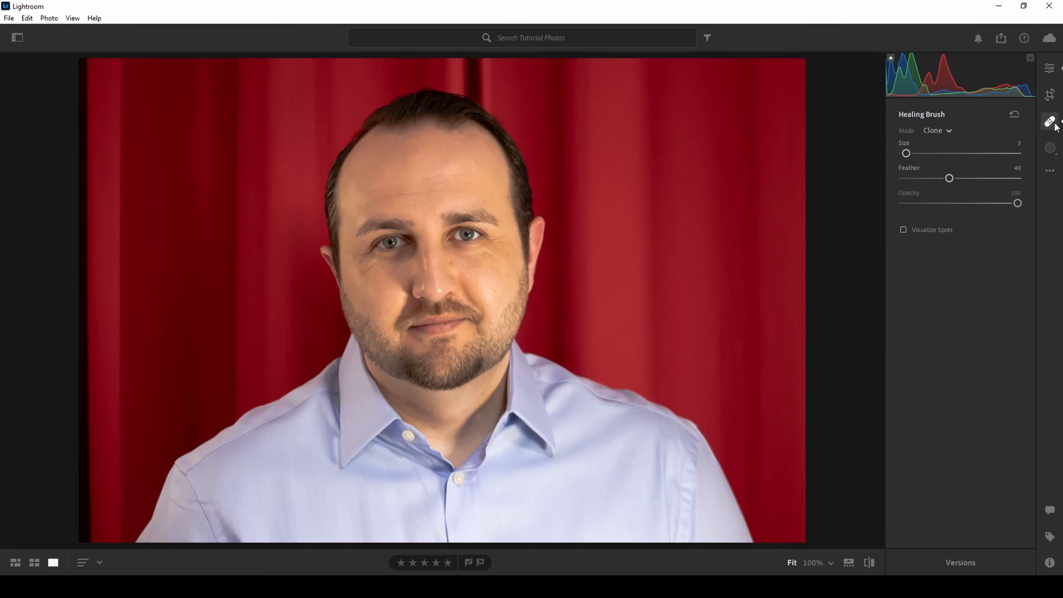
Return to the photo grid and open the cobbled street photo for masking
click(34, 562)
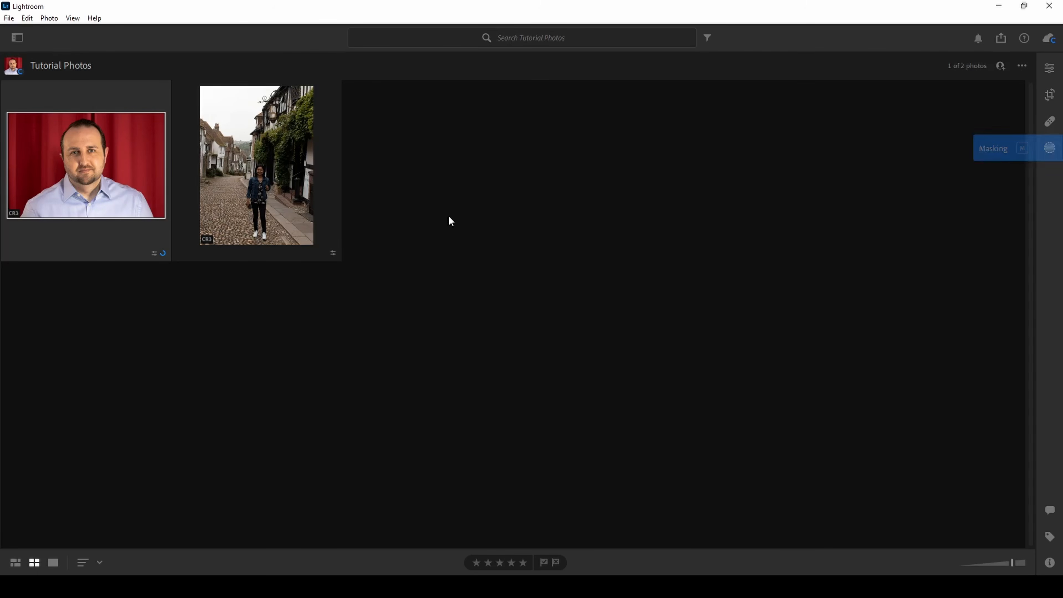
click(267, 200)
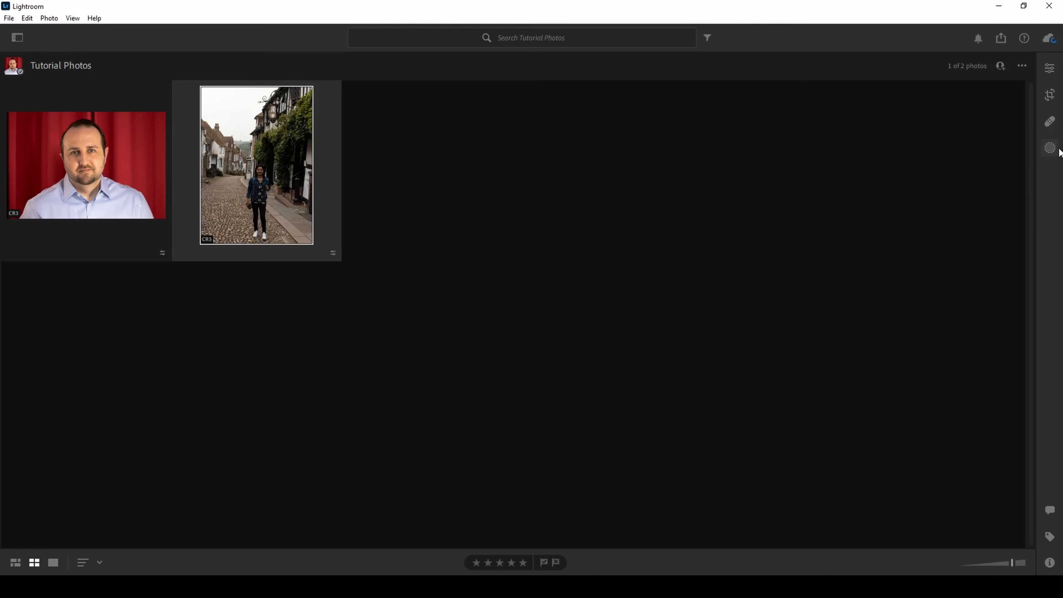
click(1052, 156)
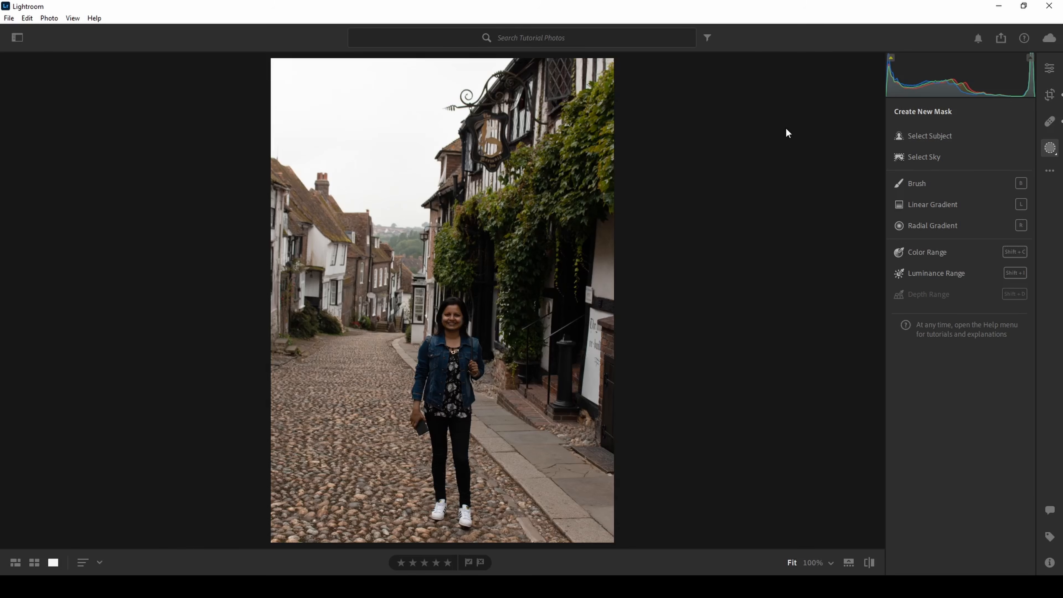
Create a Select Subject mask of the woman and examine its edges around her head at 100% zoom
click(951, 138)
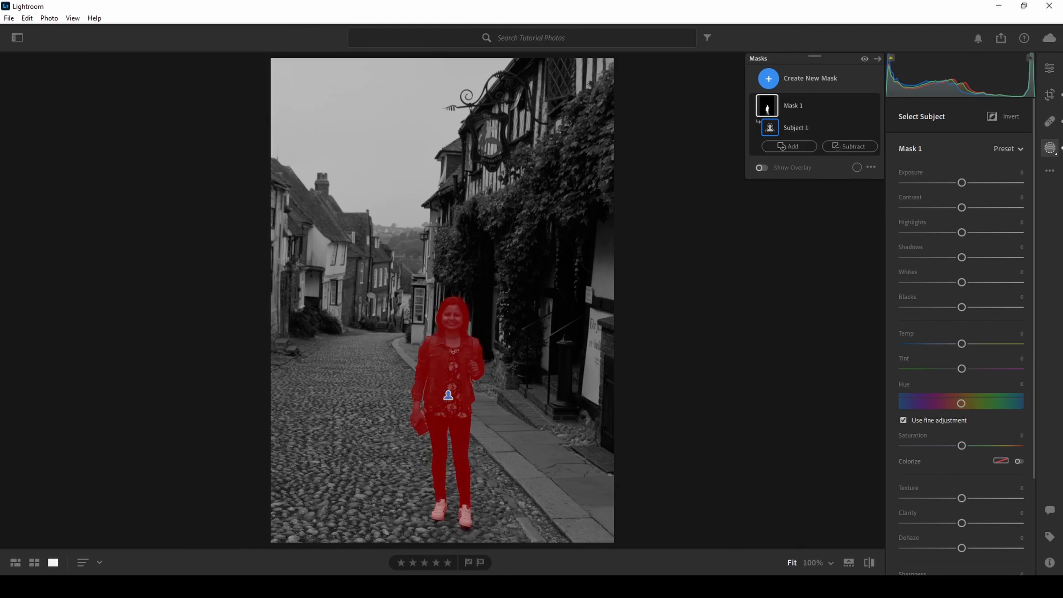
click(811, 563)
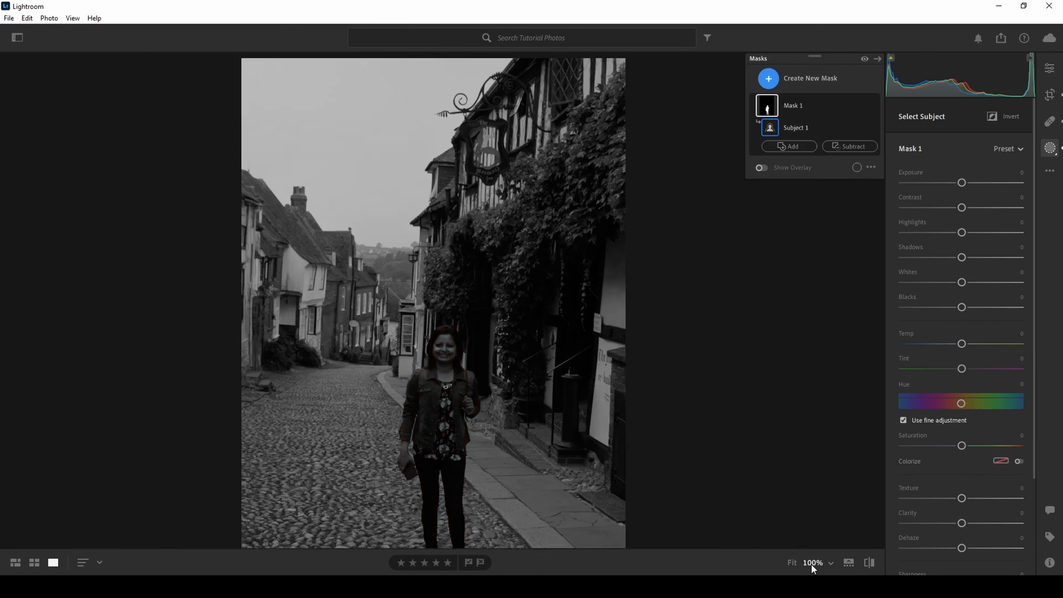
scroll(532, 171, down, 15)
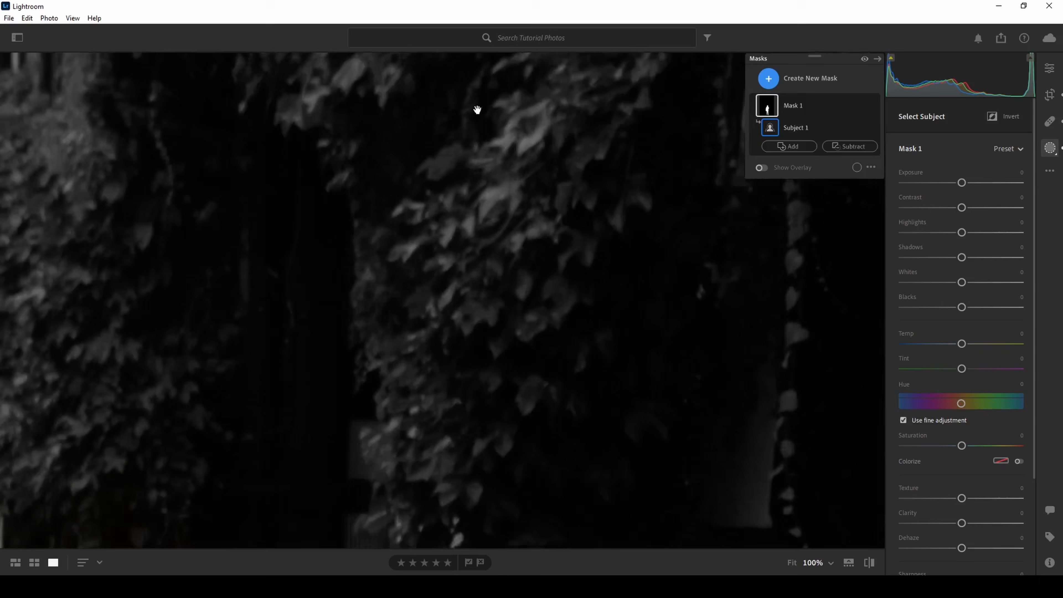
drag(477, 110, 482, 35)
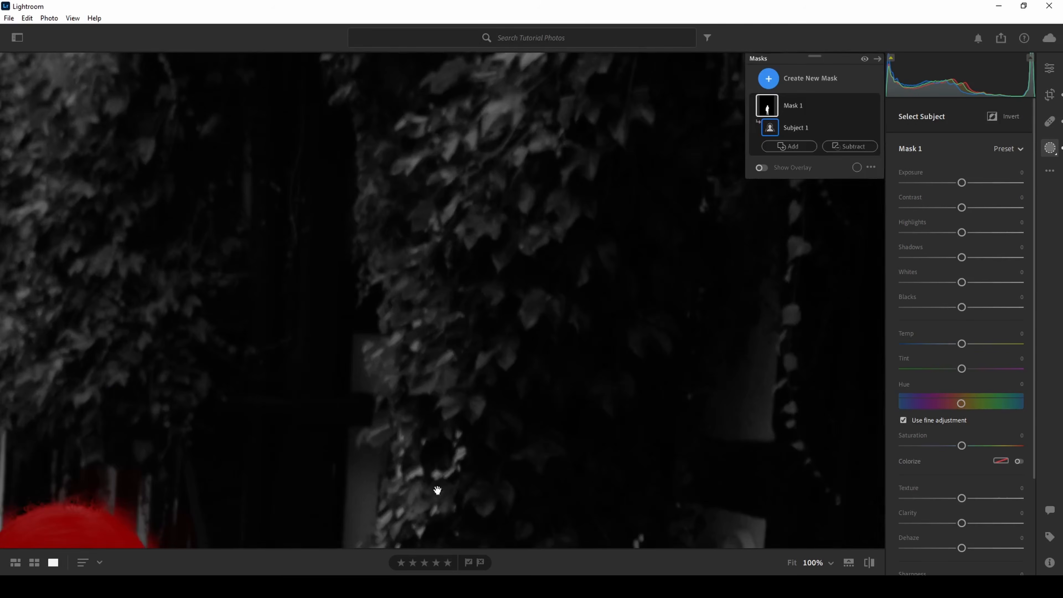
drag(436, 489, 595, 34)
drag(320, 443, 381, 467)
drag(437, 236, 505, 375)
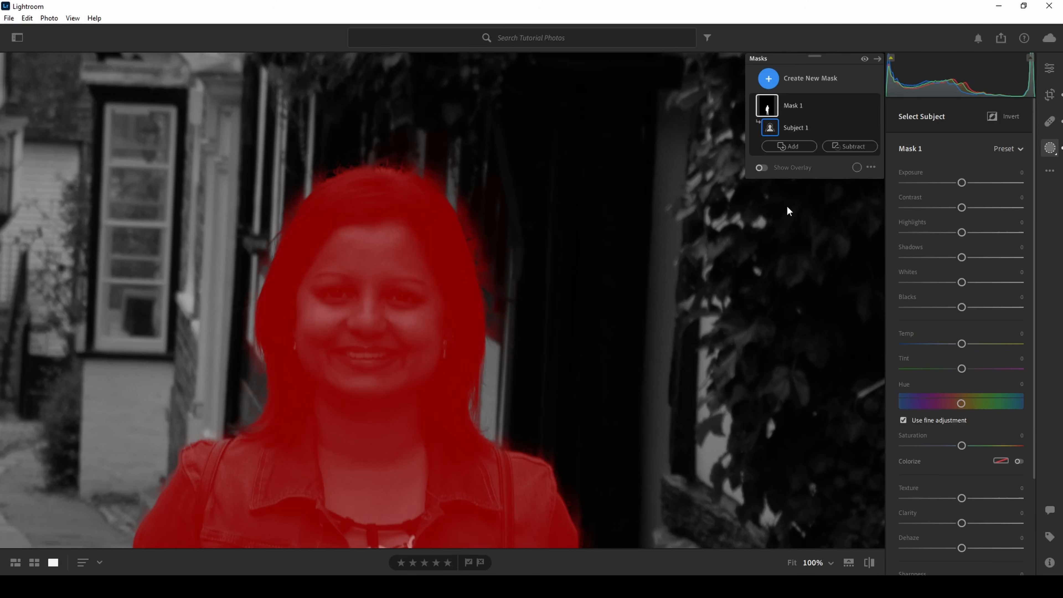
Subtract the mask spill around her hair and shoulder with a brush of size 4.6
click(848, 148)
click(858, 221)
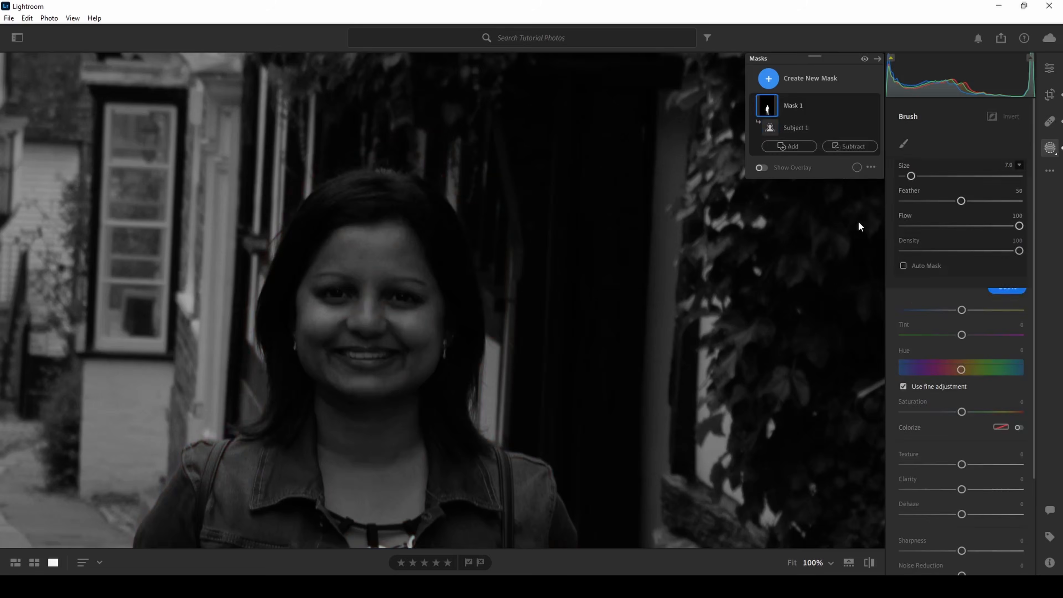
drag(911, 177, 908, 176)
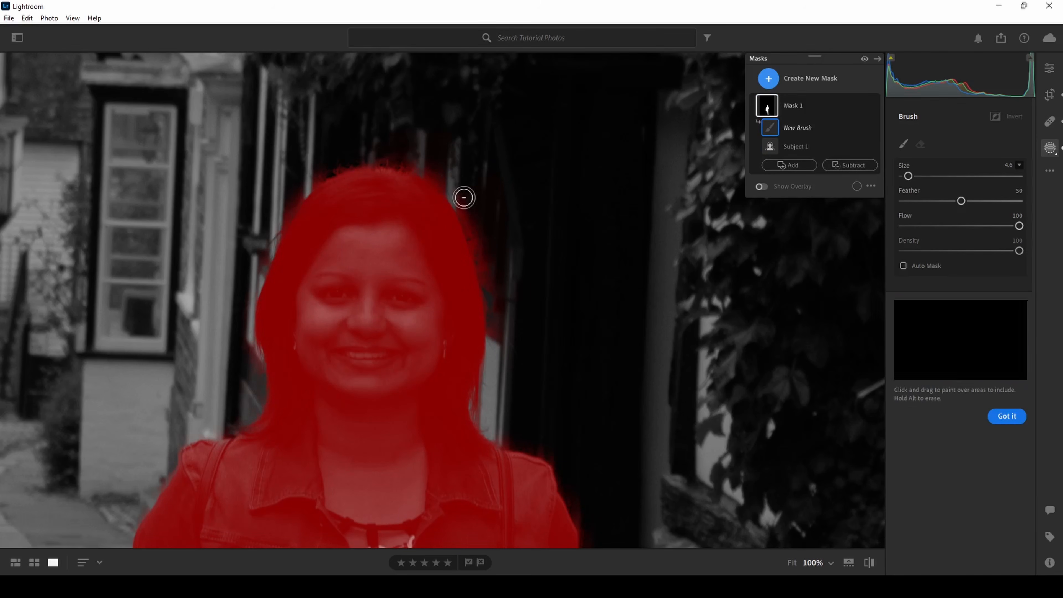
mouse_move(464, 198)
mouse_down()
mouse_move(498, 305)
mouse_move(491, 357)
mouse_up()
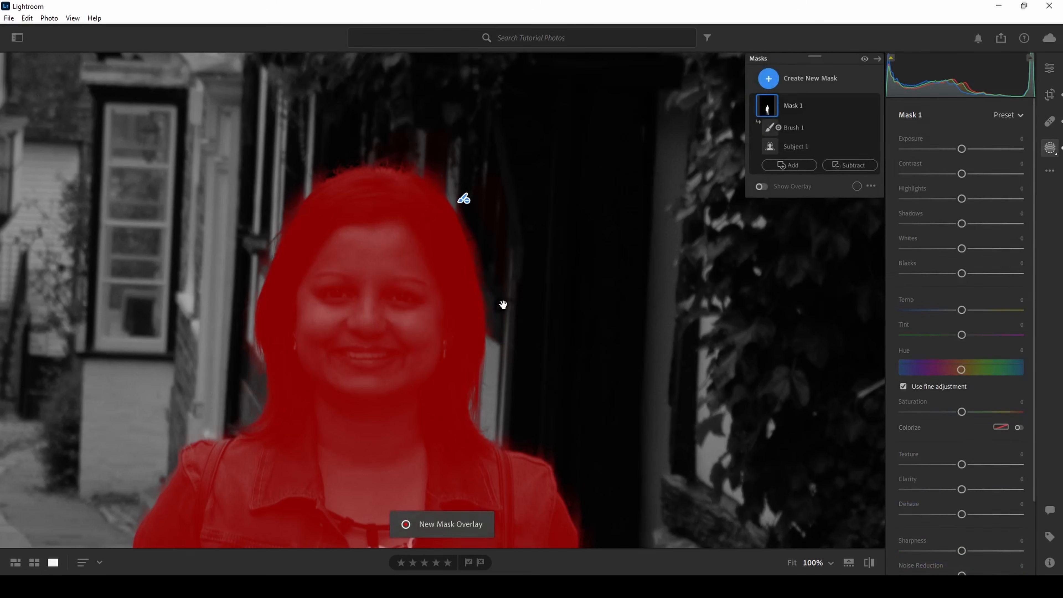
drag(483, 227, 494, 292)
drag(533, 434, 564, 460)
drag(573, 496, 593, 525)
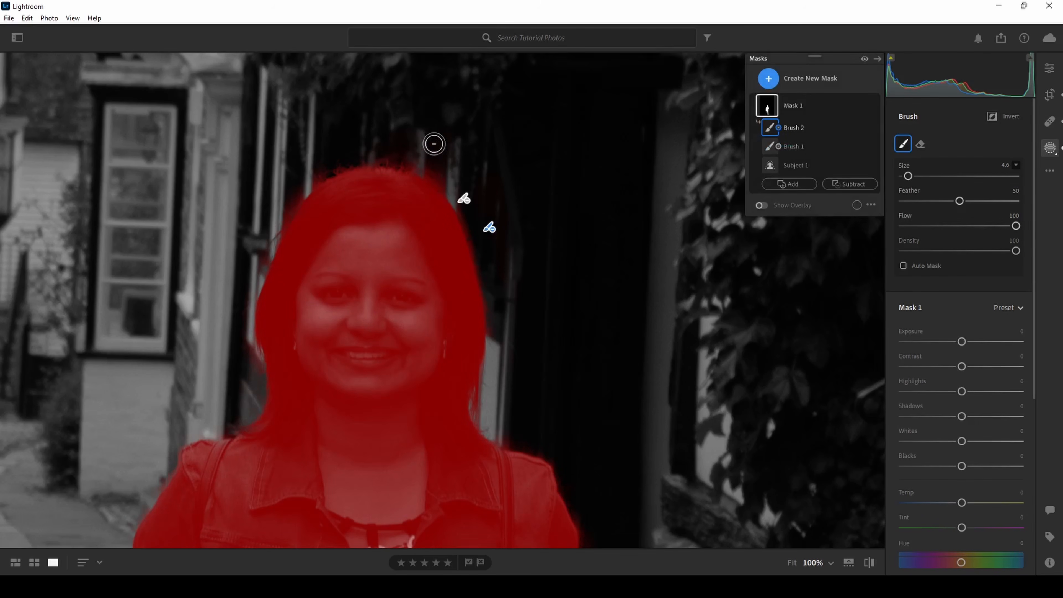
drag(449, 176, 409, 158)
mouse_move(308, 172)
mouse_down()
mouse_move(269, 221)
mouse_move(238, 325)
mouse_up()
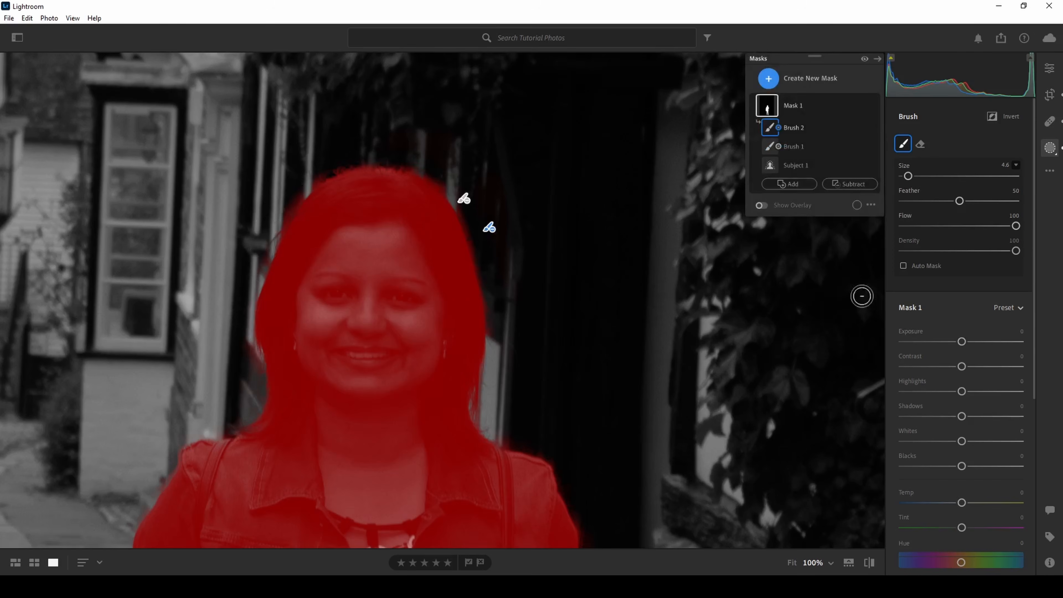
Subtract the mask spill along her raised arm, below its elbow and in the gap between her other arm and the jacket
key(space)
drag(630, 405, 617, 128)
drag(643, 477, 638, 307)
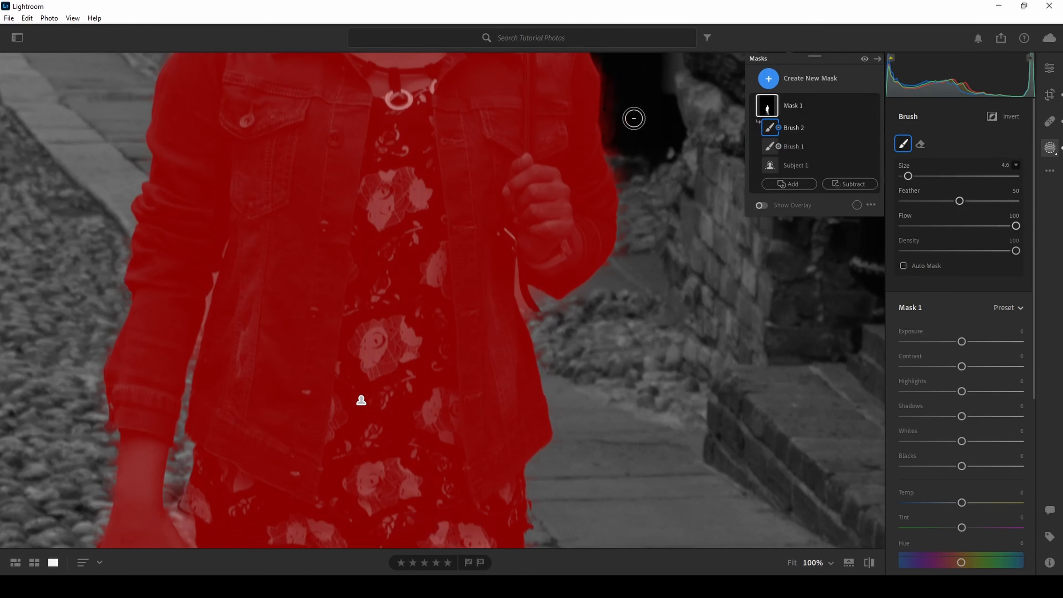
mouse_move(623, 85)
mouse_down()
mouse_move(630, 185)
mouse_move(610, 65)
mouse_up()
scroll(543, 299, down, 5)
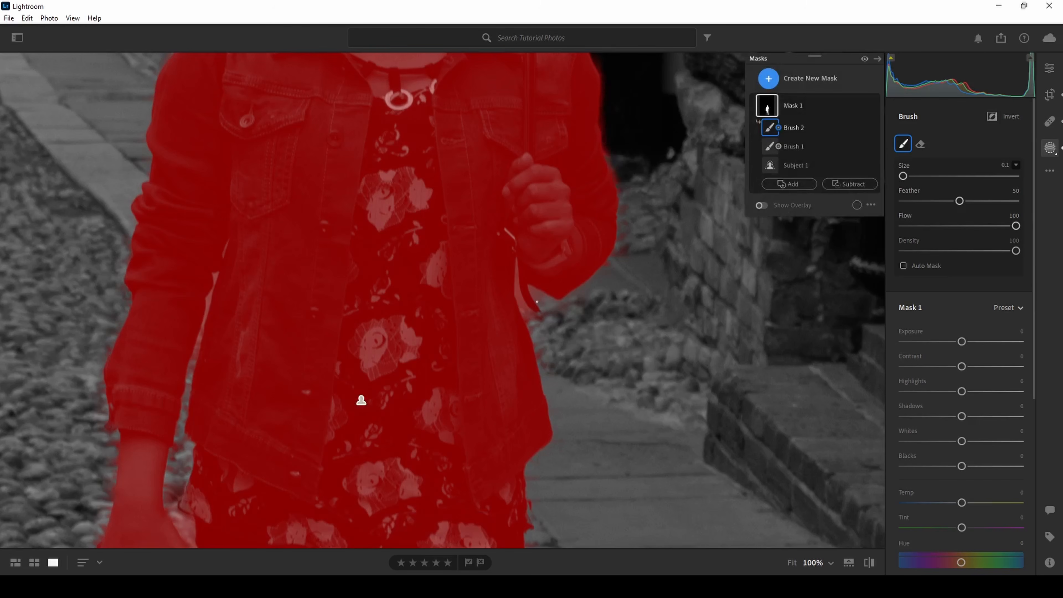
scroll(536, 289, up, 3)
drag(548, 303, 537, 294)
scroll(529, 315, up, 1)
scroll(529, 315, up, 1)
mouse_move(530, 315)
mouse_down()
mouse_move(517, 264)
mouse_move(532, 290)
mouse_up()
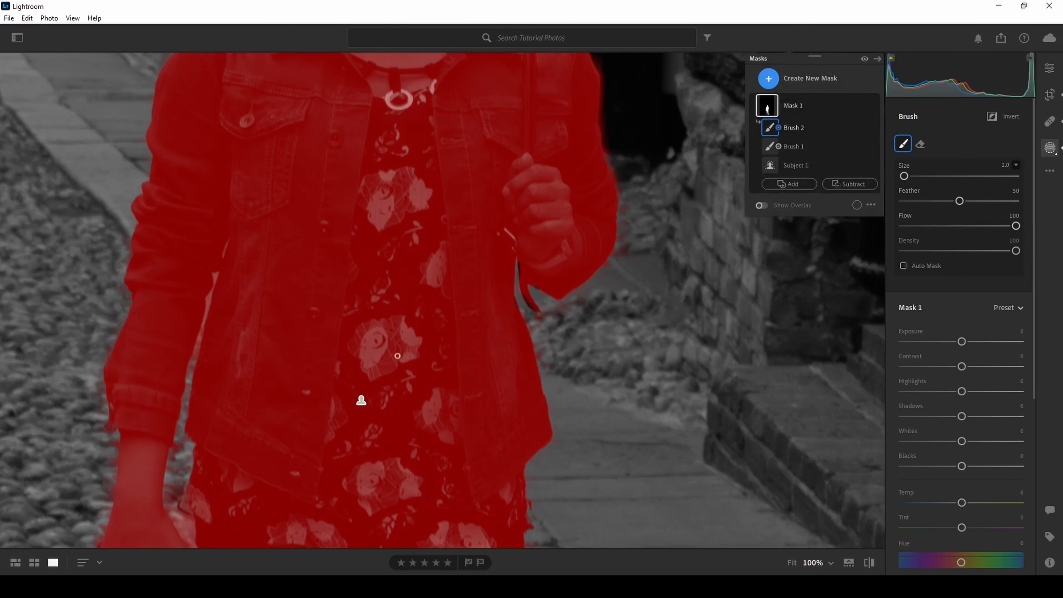
drag(217, 275, 209, 299)
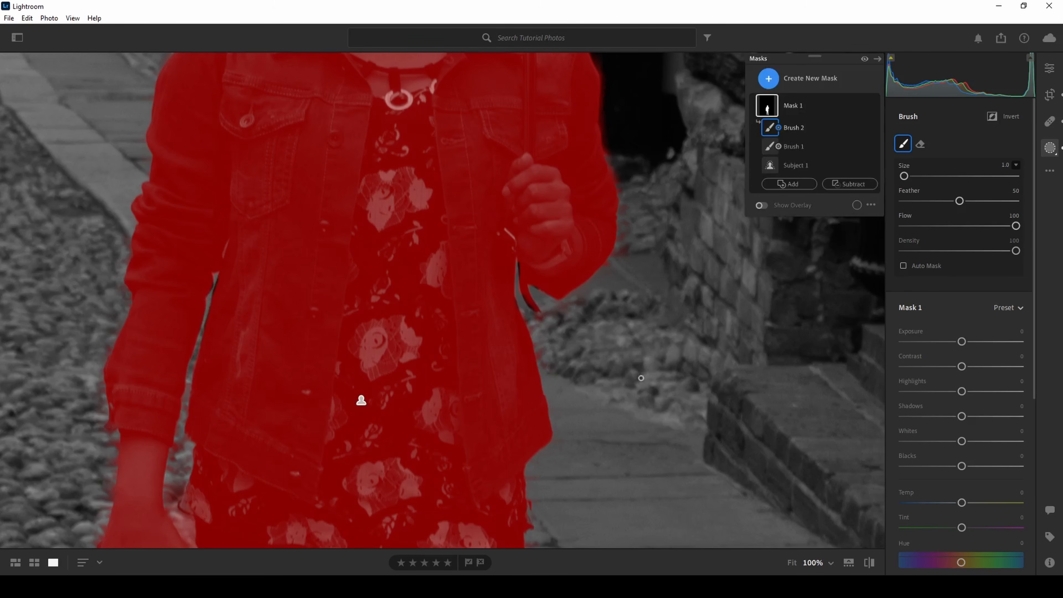
Subtract the mask spill around the wrist, hand and phone with small brushes of size 1.0 and 2.0
drag(619, 413, 657, 181)
mouse_move(206, 280)
mouse_down()
mouse_move(237, 325)
mouse_move(231, 293)
mouse_move(229, 302)
mouse_up()
scroll(215, 285, up, 4)
scroll(219, 291, down, 2)
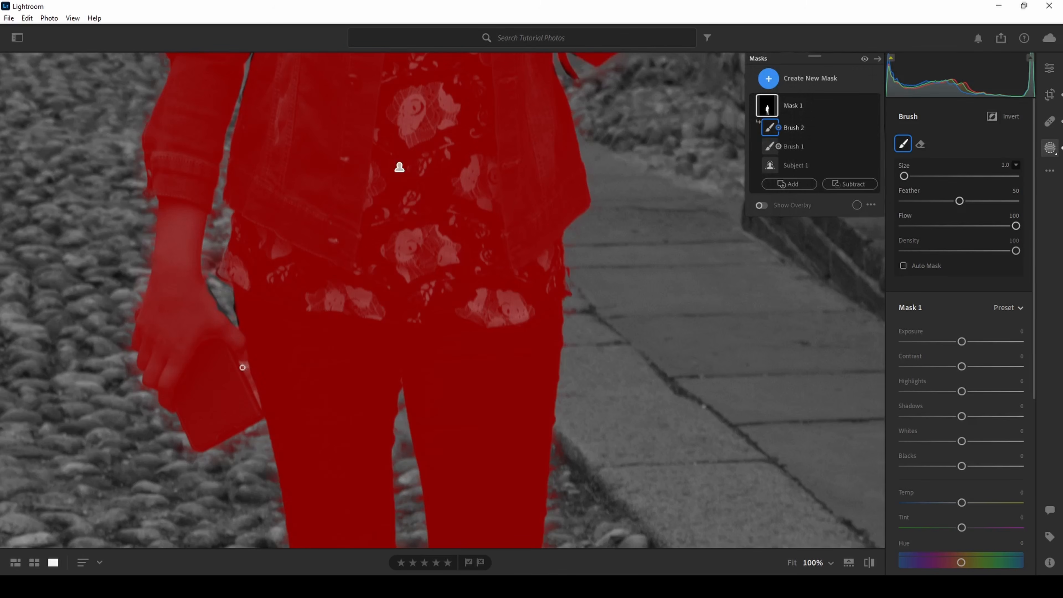
drag(242, 367, 255, 400)
scroll(782, 419, up, 1)
drag(129, 321, 131, 313)
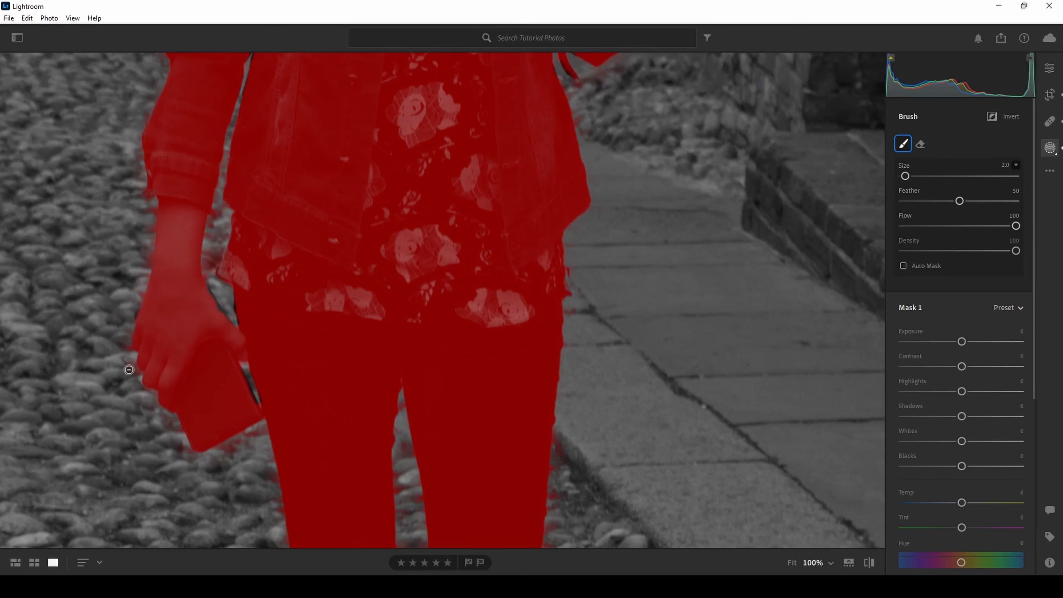
mouse_move(121, 336)
mouse_down()
mouse_move(135, 258)
mouse_move(148, 248)
mouse_up()
drag(150, 212, 161, 226)
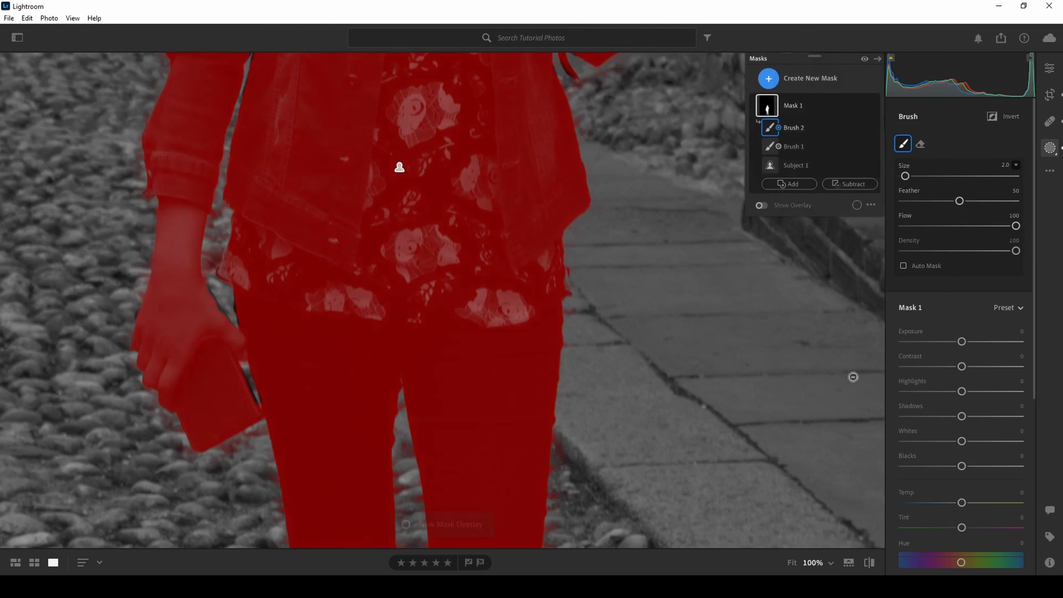
Subtract both white shoes and the shadow beneath them from the subject mask, enlarging the brush to size 12.0
drag(663, 426, 608, 213)
drag(624, 406, 634, 221)
scroll(486, 441, up, 5)
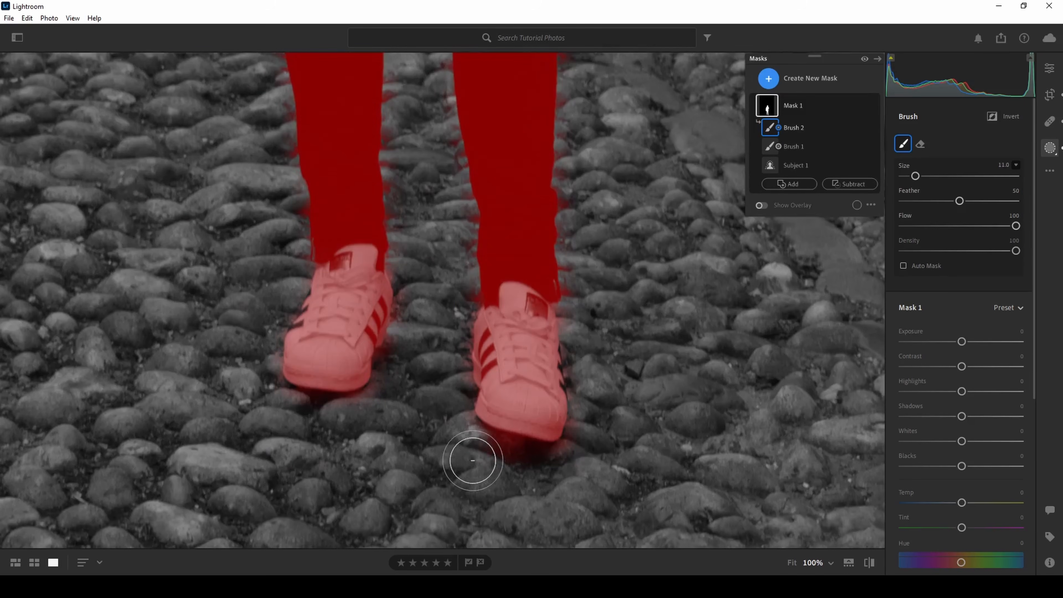
drag(480, 455, 591, 459)
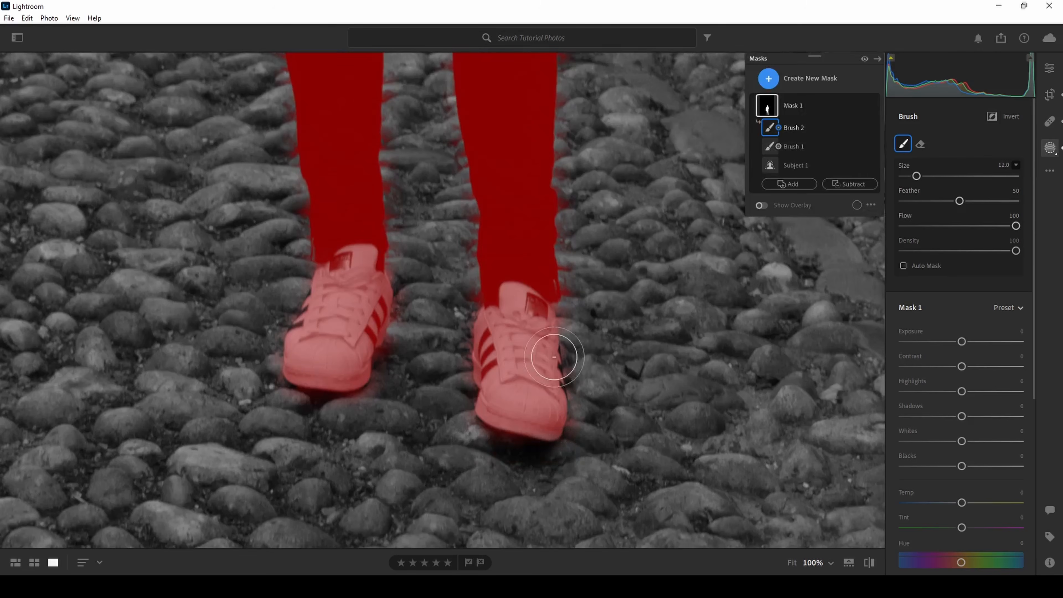
mouse_move(562, 356)
mouse_down()
mouse_move(474, 351)
mouse_move(504, 398)
mouse_move(448, 399)
mouse_move(550, 426)
mouse_move(519, 306)
mouse_move(557, 319)
mouse_move(555, 372)
mouse_move(473, 373)
mouse_move(477, 330)
mouse_up()
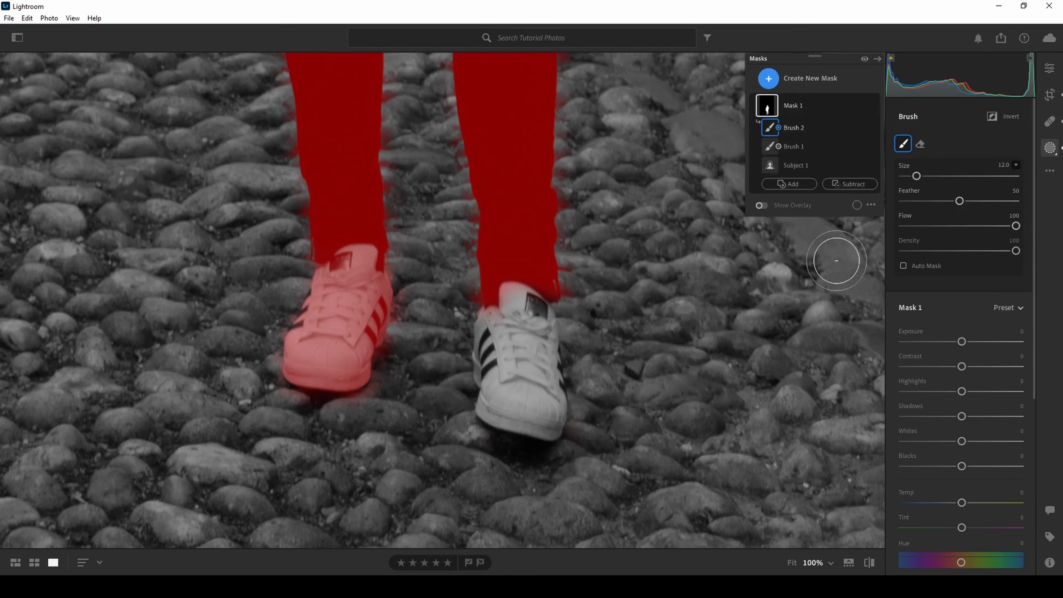
mouse_move(378, 341)
mouse_down()
mouse_move(352, 335)
mouse_move(330, 366)
mouse_move(306, 361)
mouse_move(312, 343)
mouse_move(370, 381)
mouse_move(308, 332)
mouse_move(362, 268)
mouse_move(297, 305)
mouse_move(265, 377)
mouse_move(358, 308)
mouse_move(380, 306)
mouse_move(367, 359)
mouse_move(304, 367)
mouse_move(341, 370)
mouse_move(322, 387)
mouse_move(356, 402)
mouse_up()
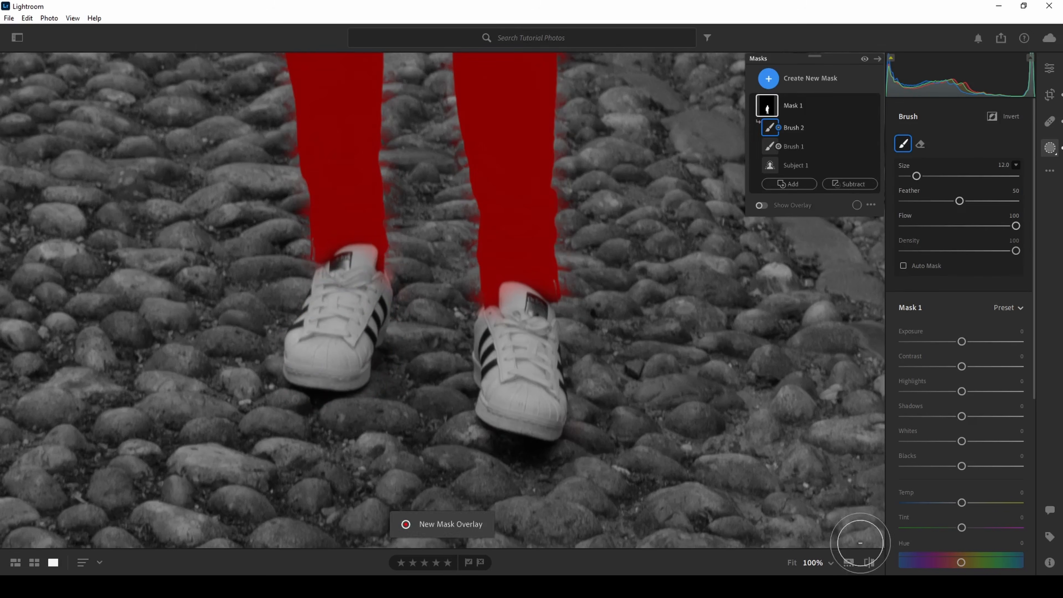
Set the subject mask's exposure to +1.00, contrast to -12 and highlights to +12, leaving shadows at 0
click(791, 561)
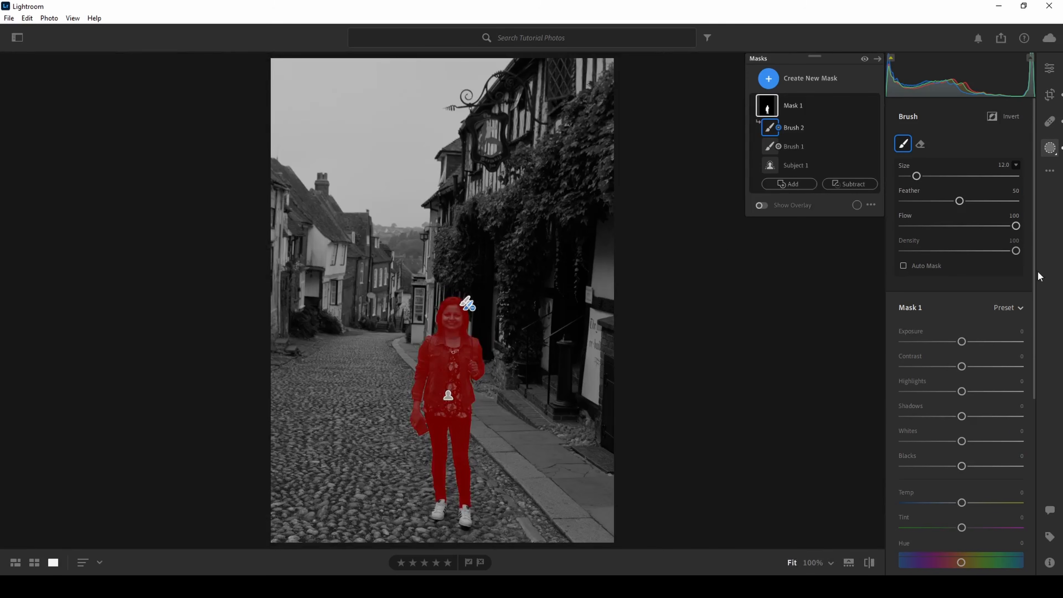
scroll(1033, 293, down, 2)
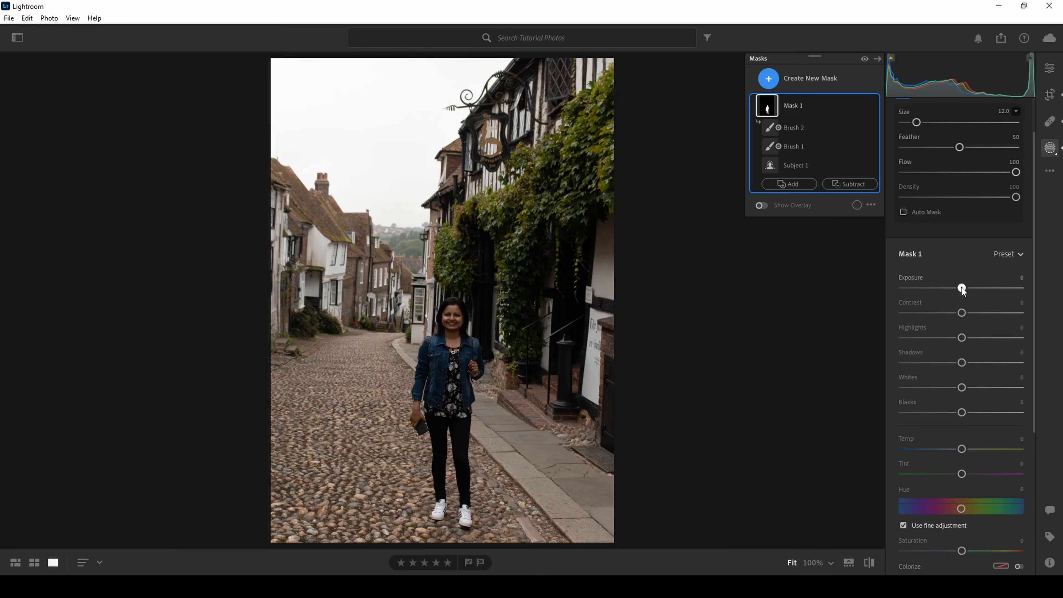
mouse_move(963, 289)
mouse_down()
mouse_move(1039, 289)
mouse_move(863, 292)
mouse_move(1042, 291)
mouse_move(958, 288)
mouse_move(977, 289)
mouse_up()
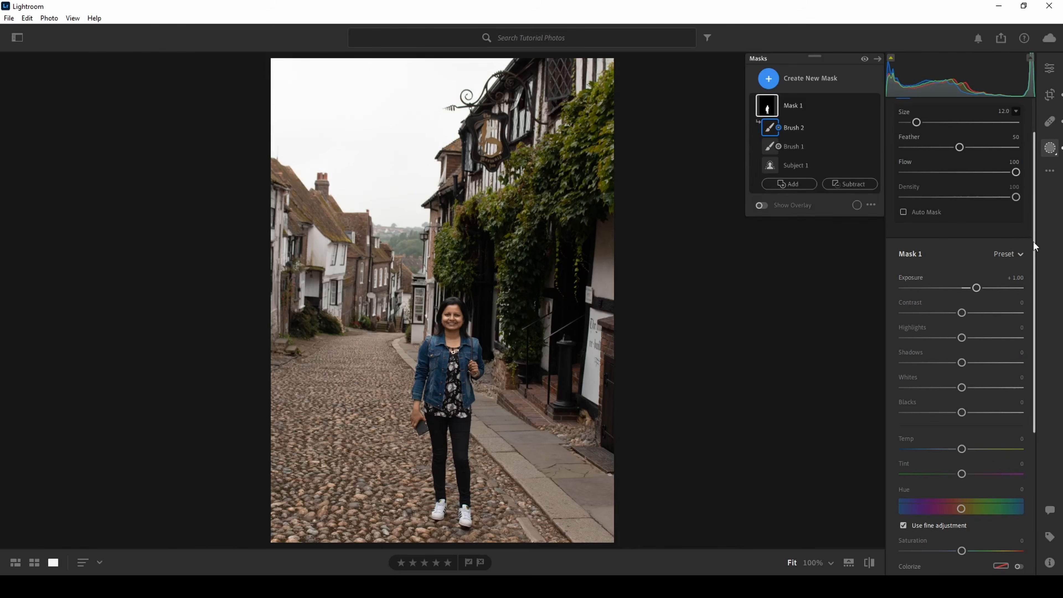
drag(1033, 242, 1037, 279)
drag(962, 254, 954, 259)
drag(1032, 258, 1035, 295)
drag(961, 228, 960, 254)
double_click(959, 253)
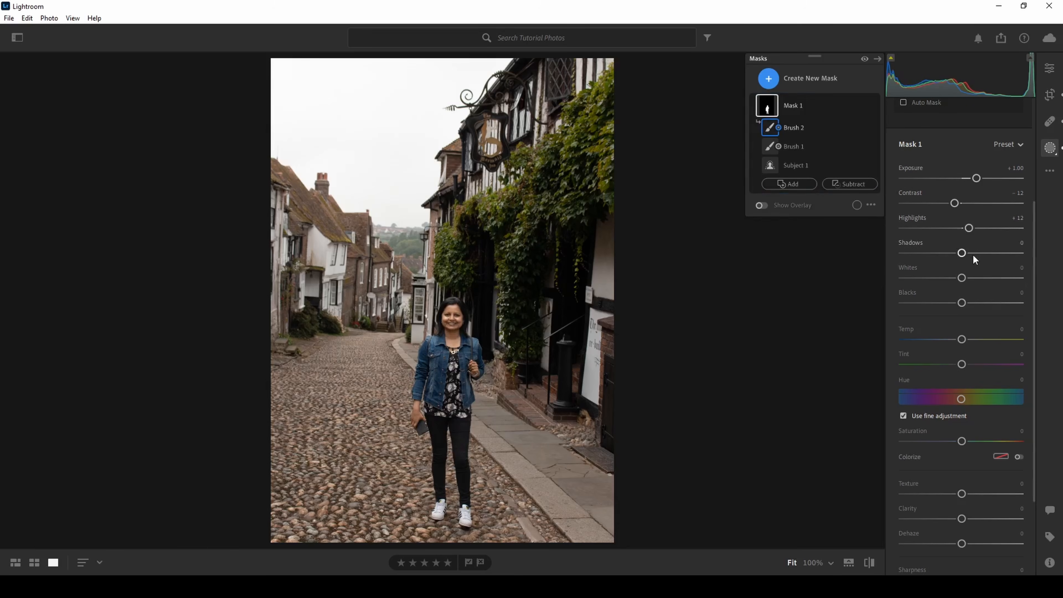
Try a warmer color temperature on the subject mask and reset it to 0
drag(1033, 257, 1034, 286)
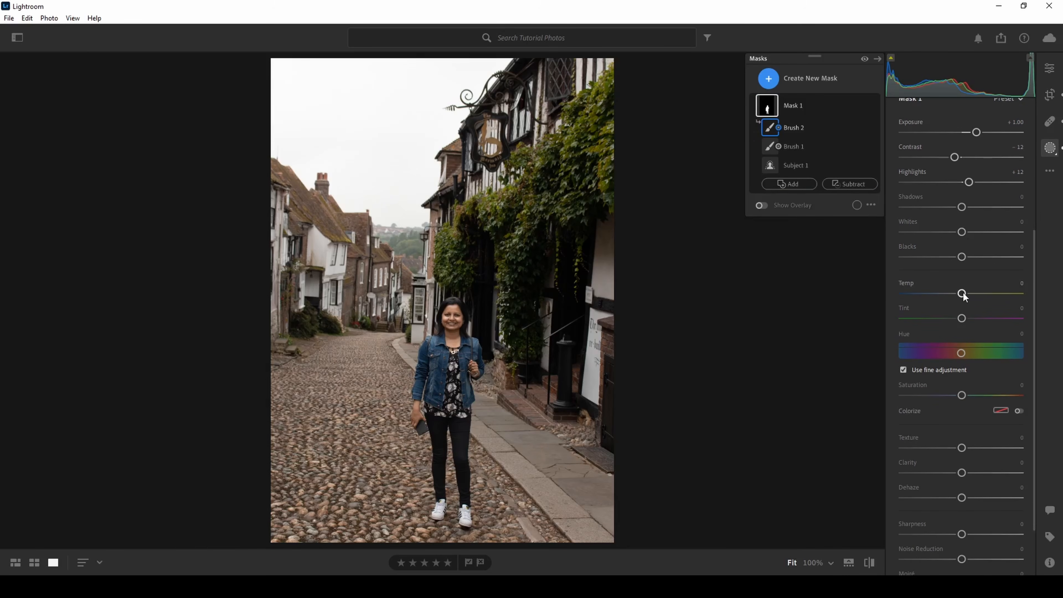
mouse_move(964, 295)
mouse_down()
mouse_move(946, 294)
mouse_move(1004, 294)
mouse_move(987, 294)
mouse_up()
double_click(986, 294)
scroll(979, 302, down, 2)
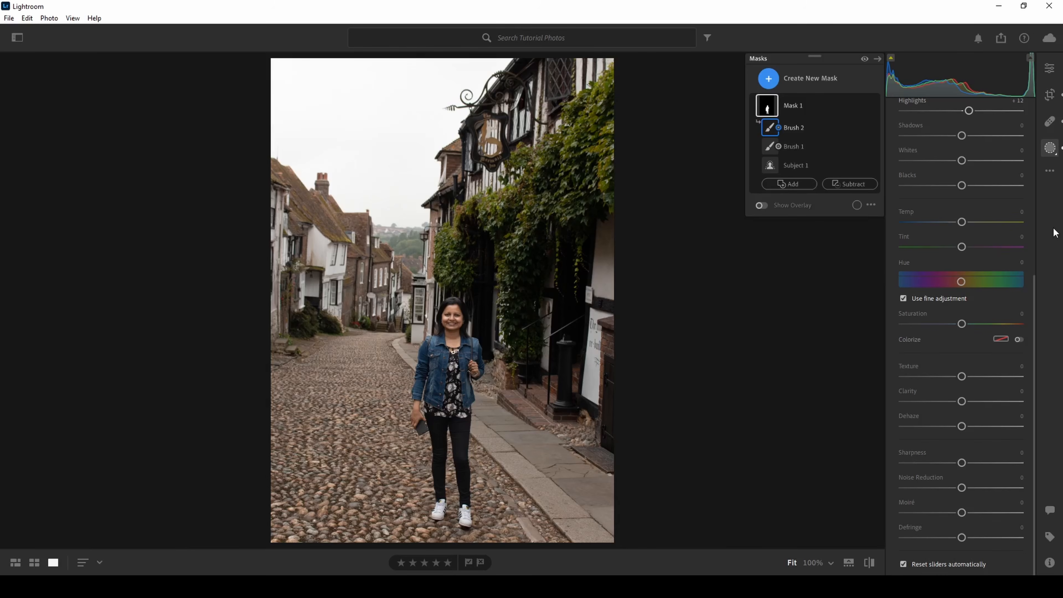
Collapse the components of Mask 1 and create a new Select Sky mask
click(752, 108)
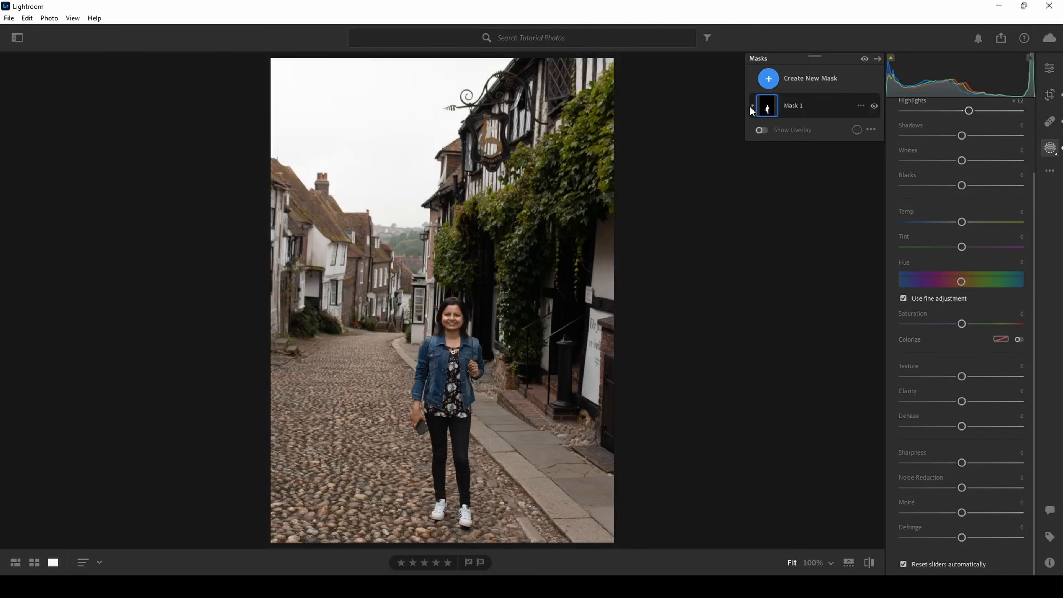
click(753, 107)
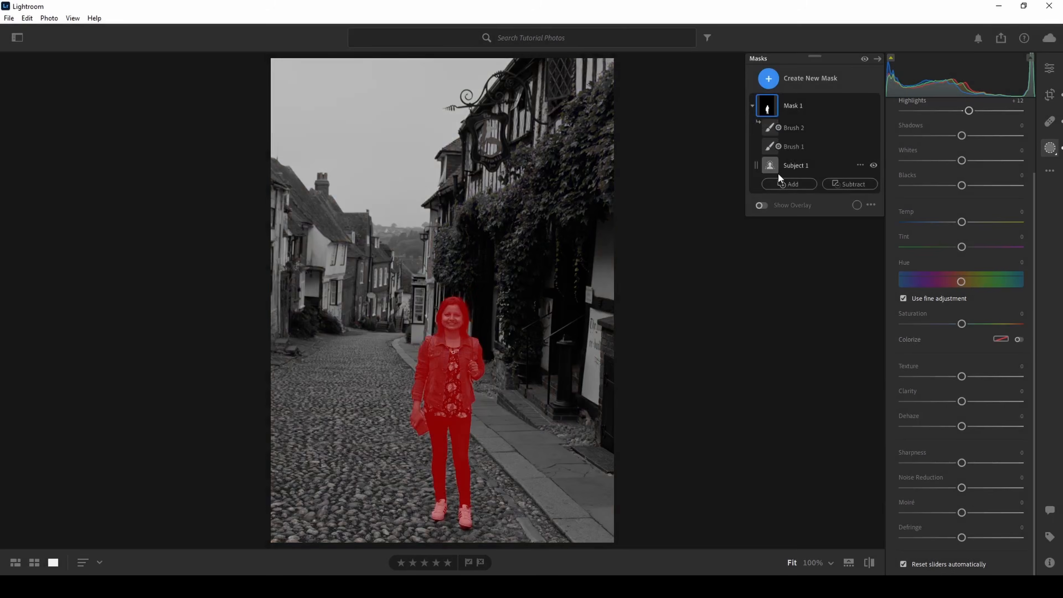
click(753, 108)
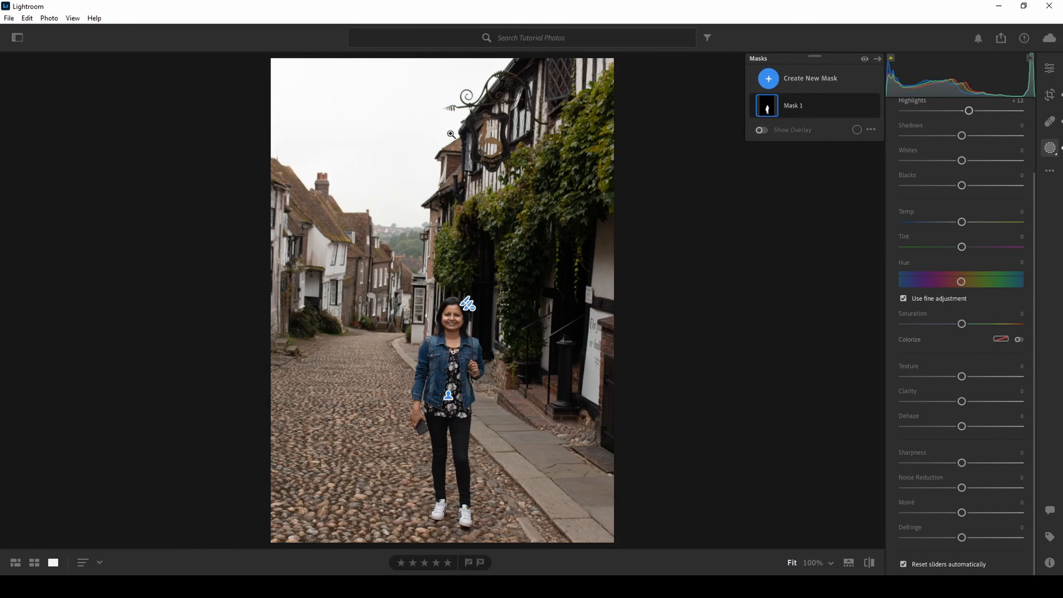
click(798, 82)
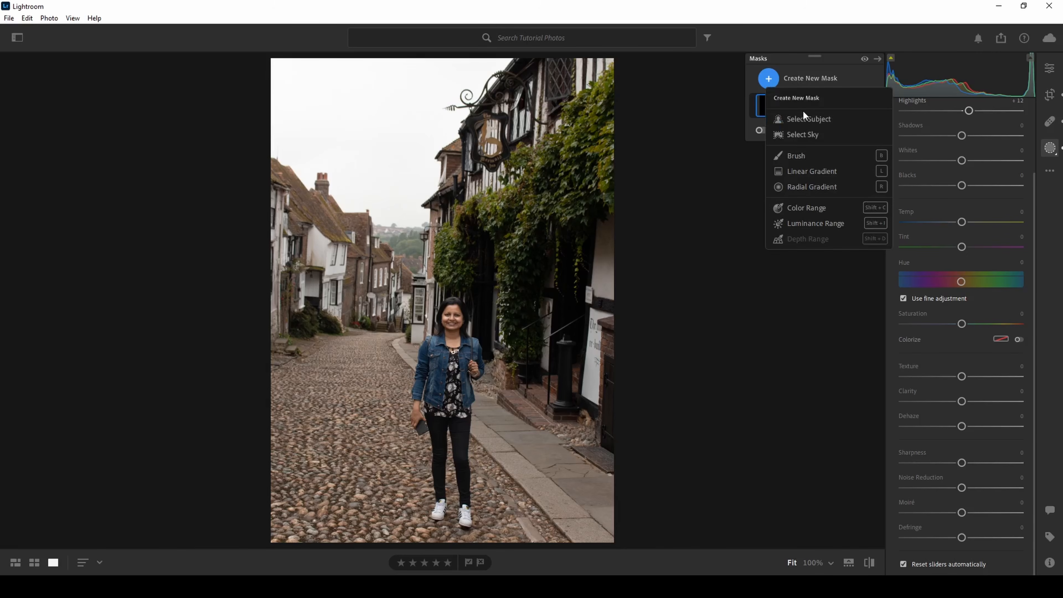
click(800, 134)
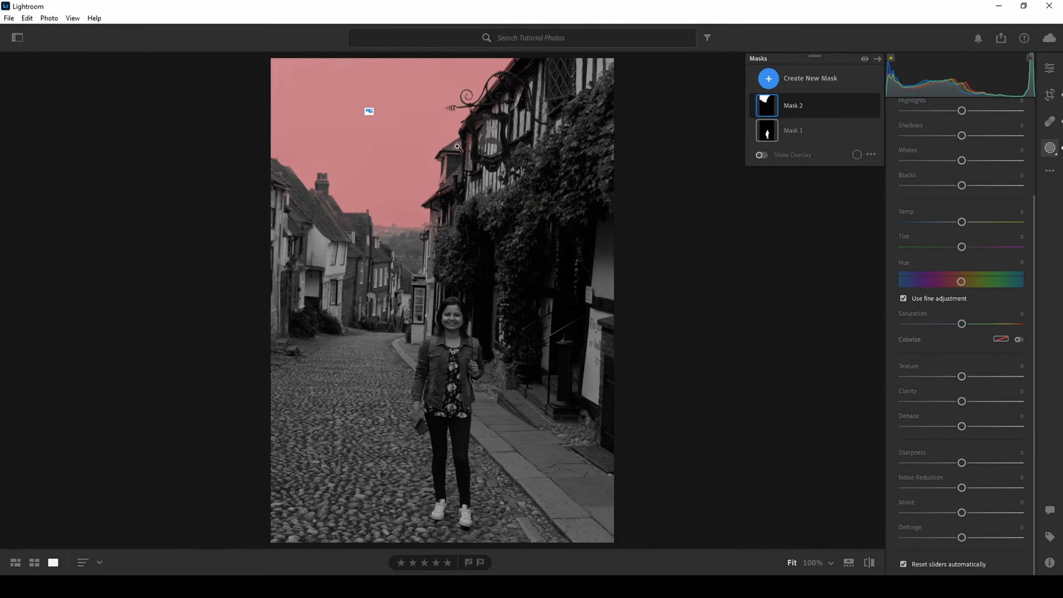
Subtract the inn's hanging sign, its bracket and the adjoining roof edge from the sky mask with a brush
click(495, 90)
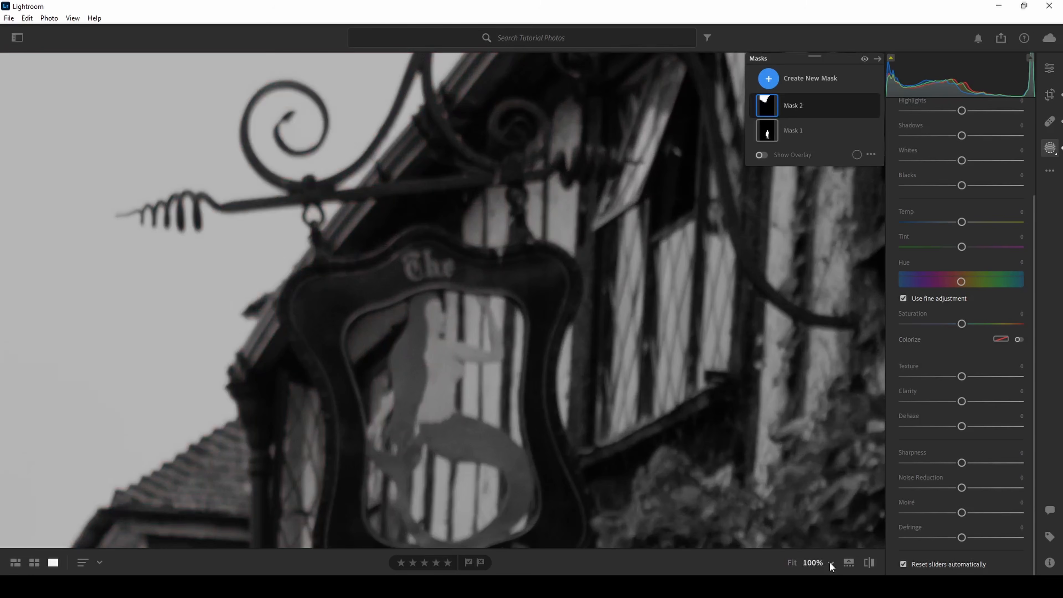
click(829, 562)
click(842, 422)
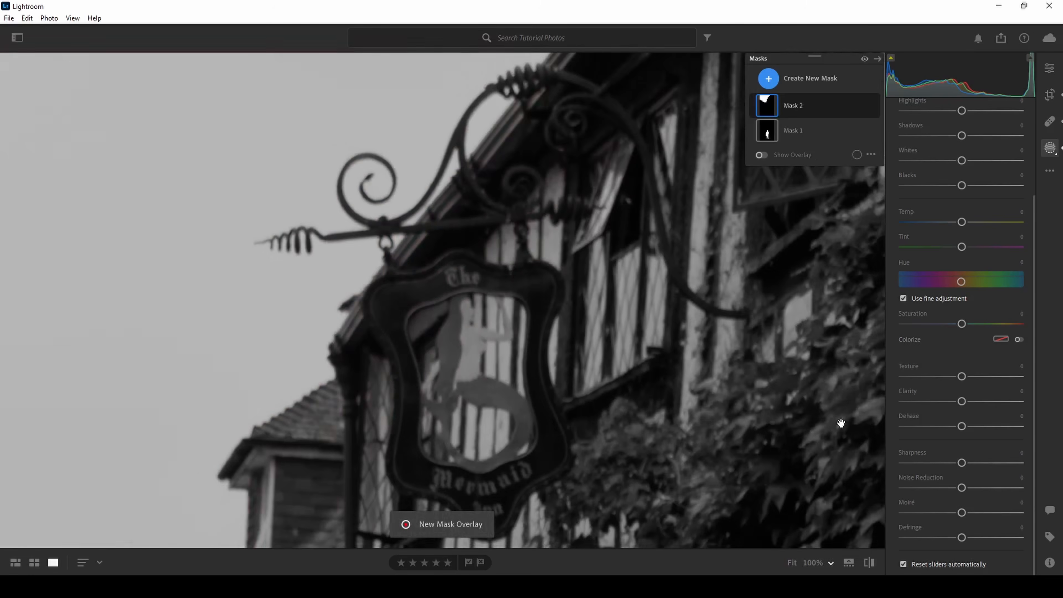
drag(633, 256, 632, 310)
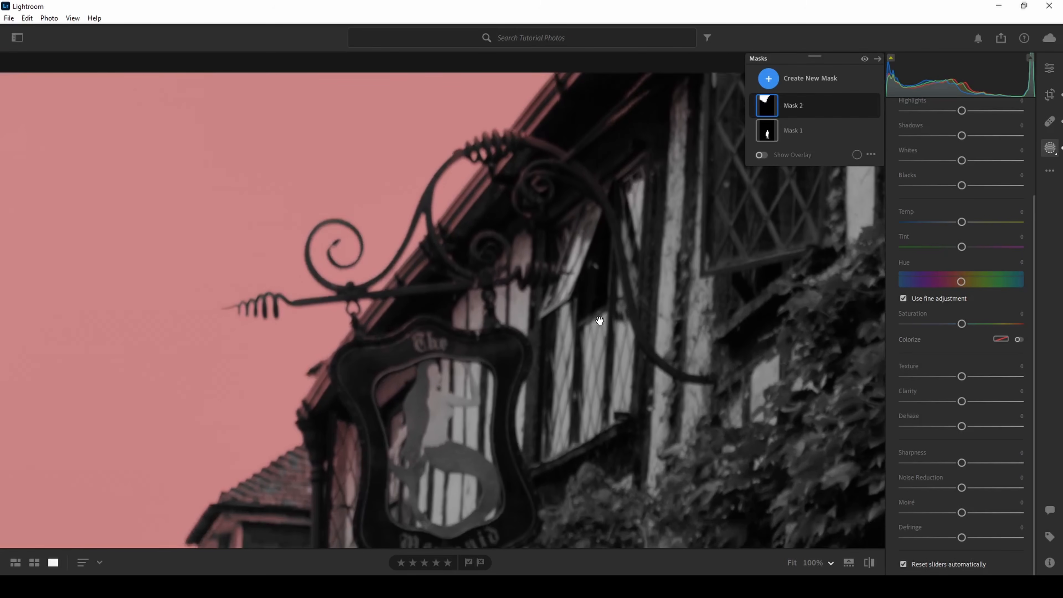
click(795, 105)
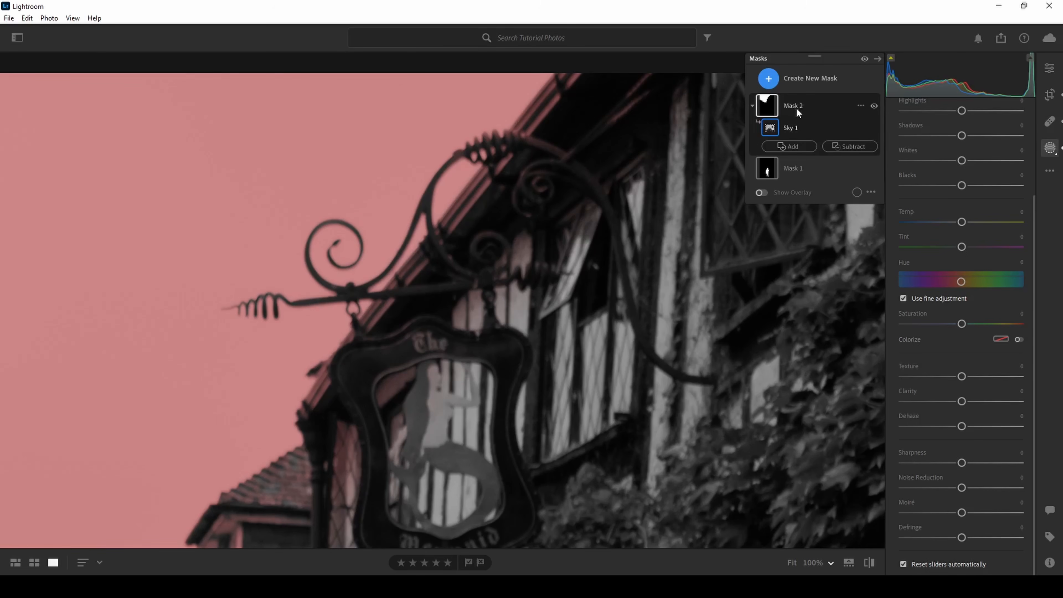
click(847, 147)
click(836, 220)
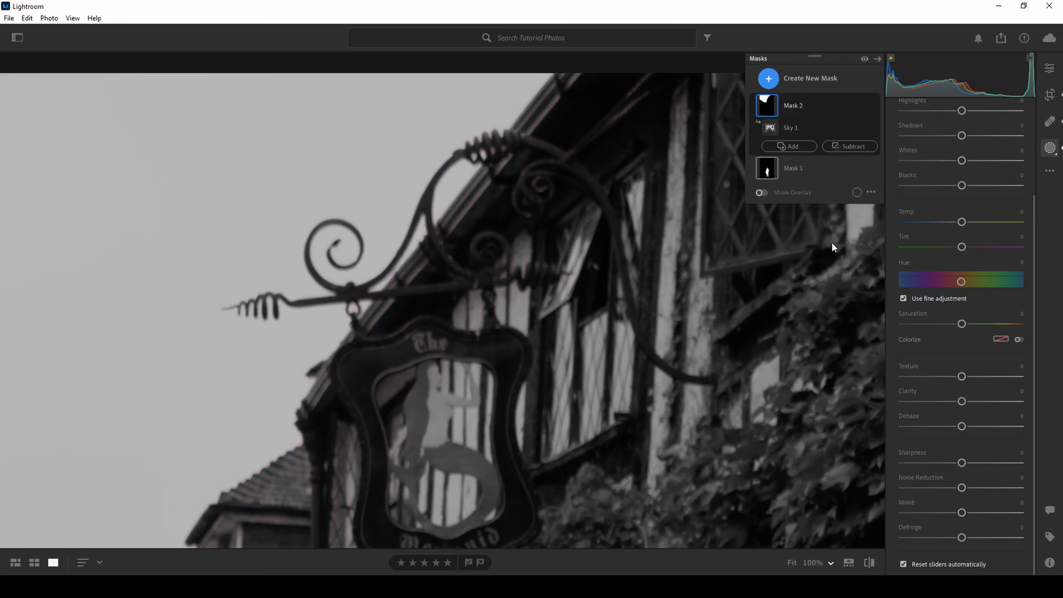
scroll(619, 165, up, 1)
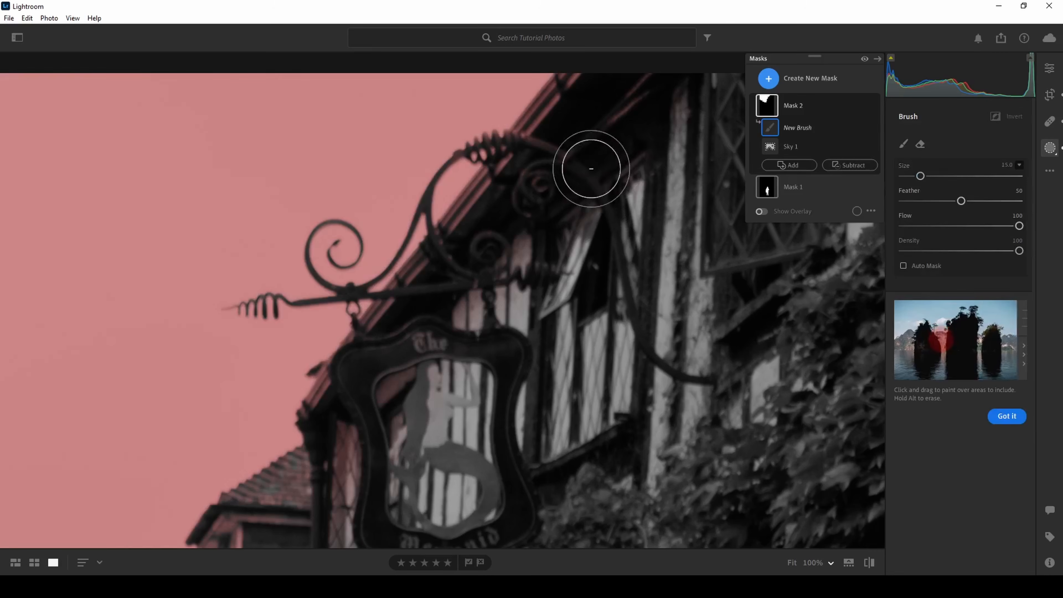
mouse_move(420, 311)
mouse_down()
mouse_move(541, 179)
mouse_move(575, 121)
mouse_move(634, 104)
mouse_up()
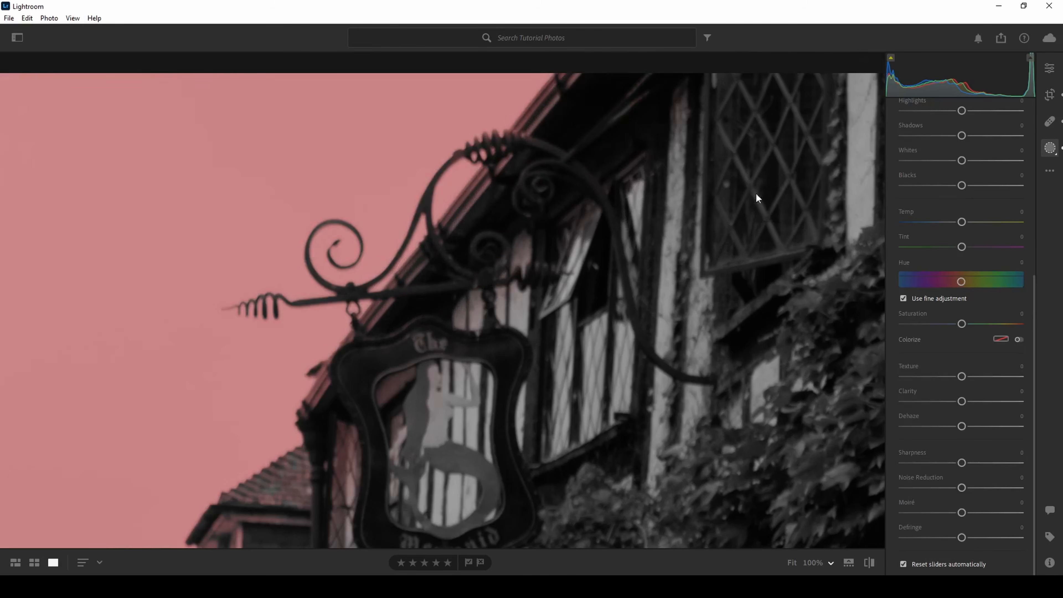
key(space)
mouse_move(629, 168)
mouse_down()
mouse_move(461, 356)
mouse_move(560, 249)
mouse_up()
mouse_move(530, 177)
mouse_down()
mouse_move(486, 201)
mouse_move(275, 475)
mouse_up()
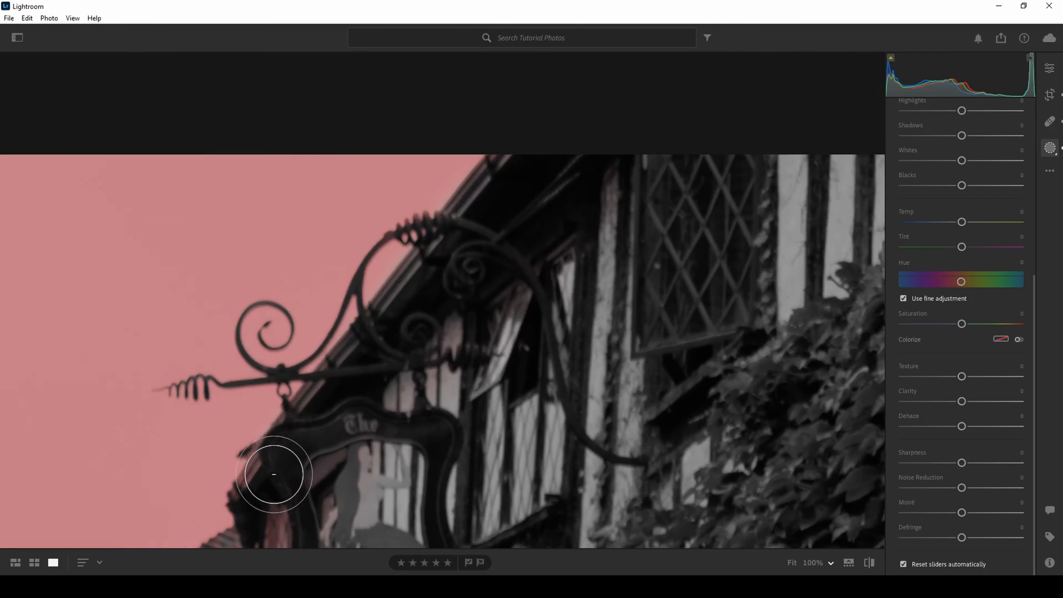
Subtract the lower eaves and wall of the ivy-covered building from the sky mask, undoing the last stroke
key(space)
drag(466, 451, 628, 43)
mouse_move(458, 165)
mouse_down()
mouse_move(350, 193)
mouse_move(342, 220)
mouse_up()
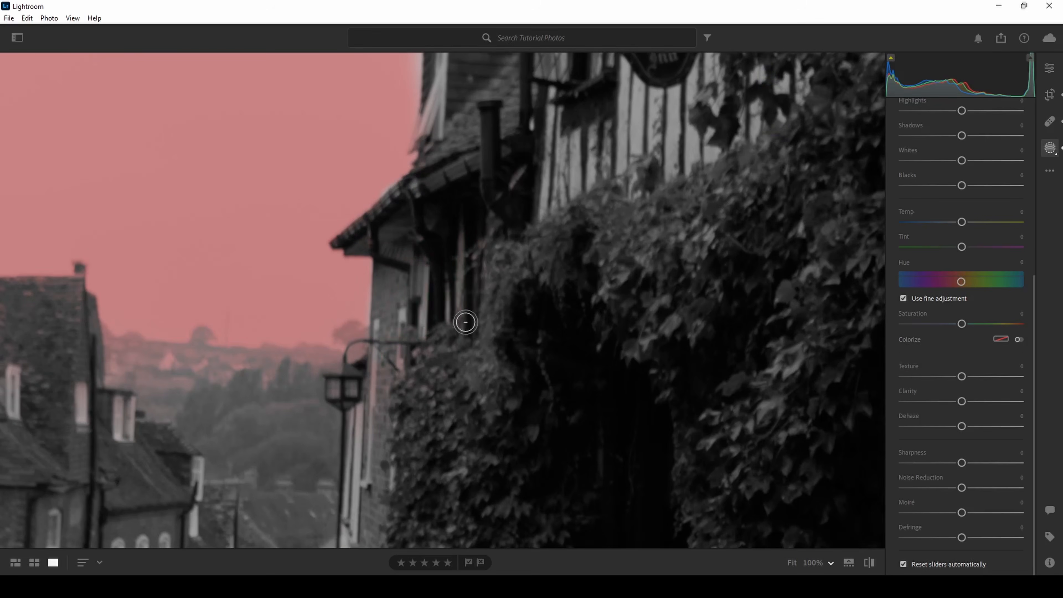
drag(466, 322, 480, 166)
mouse_move(180, 149)
mouse_down()
mouse_move(417, 311)
mouse_move(515, 326)
mouse_move(487, 351)
mouse_move(462, 334)
mouse_move(466, 315)
mouse_move(648, 324)
mouse_move(651, 288)
mouse_move(640, 281)
mouse_up()
key(ctrl+z)
scroll(371, 308, up, 3)
scroll(663, 291, down, 4)
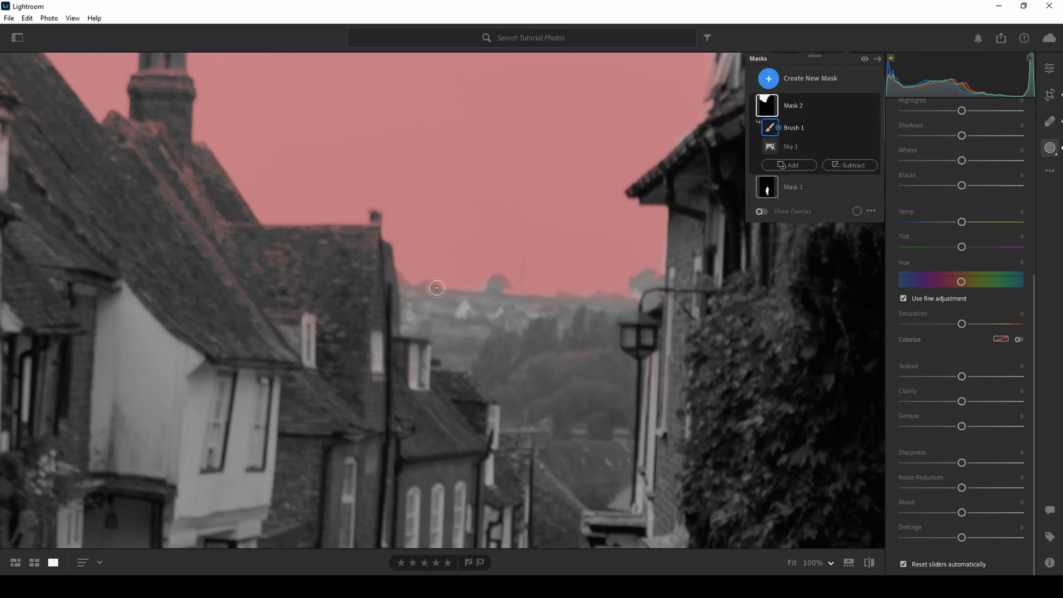
Subtract the distant hillside edge and the left row's rooftops around the chimney from the sky mask, undoing the last stroke
drag(427, 286, 394, 277)
drag(322, 329, 539, 418)
scroll(546, 398, up, 5)
drag(558, 368, 356, 241)
drag(188, 157, 301, 236)
mouse_move(289, 230)
mouse_down()
mouse_move(277, 221)
mouse_move(320, 206)
mouse_move(441, 381)
mouse_move(494, 272)
mouse_move(408, 302)
mouse_move(268, 195)
mouse_move(322, 254)
mouse_up()
scroll(344, 278, down, 4)
key(ctrl+z)
scroll(443, 272, down, 2)
Subtract the nearest left-hand roof and the ridge of the lower houses from the sky mask, ending with the whole photo in view
mouse_move(479, 284)
mouse_down()
mouse_move(497, 234)
mouse_move(533, 327)
mouse_move(559, 362)
mouse_up()
scroll(503, 225, down, 3)
mouse_move(328, 214)
mouse_down()
mouse_move(258, 147)
mouse_move(264, 157)
mouse_up()
scroll(630, 464, down, 1)
drag(703, 393, 533, 449)
drag(635, 480, 637, 523)
scroll(580, 394, up, 4)
key(o)
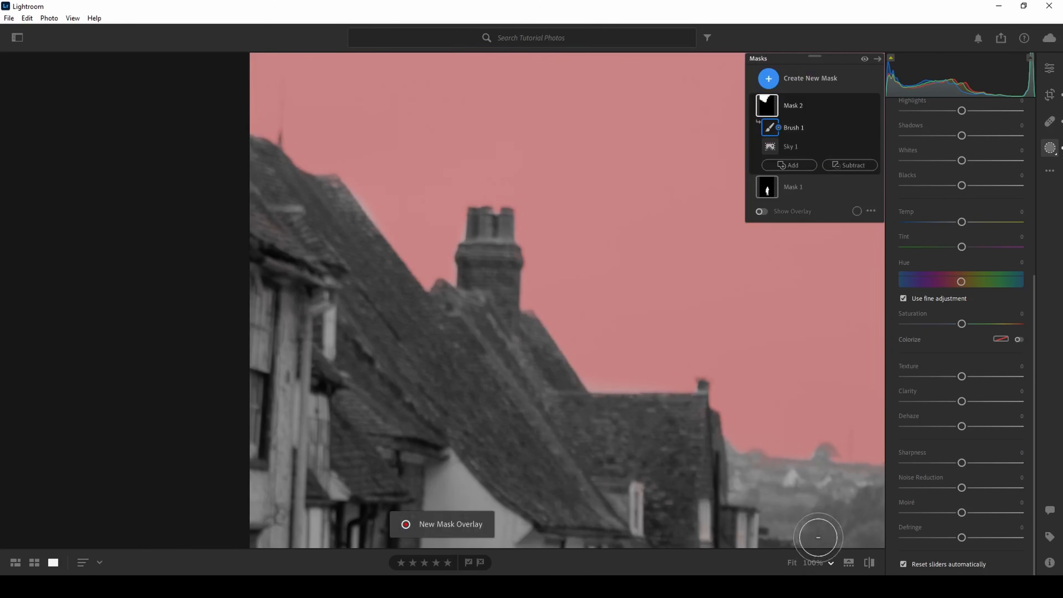
click(791, 563)
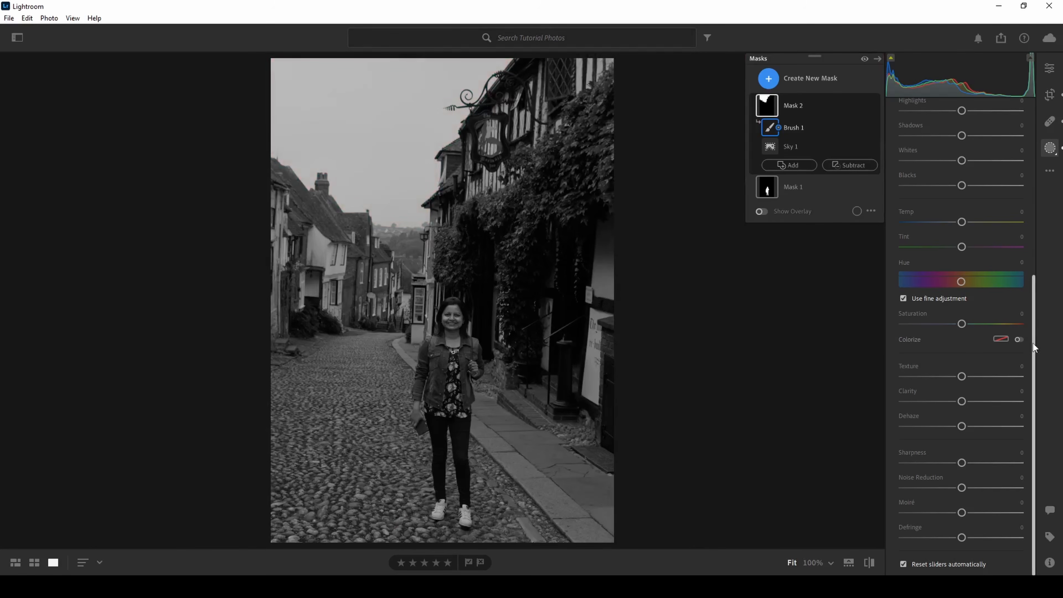
Set the sky mask's exposure to -0.68, temperature to -22 and saturation to +23, and collapse its components
drag(1035, 341, 1038, 232)
scroll(994, 290, up, 2)
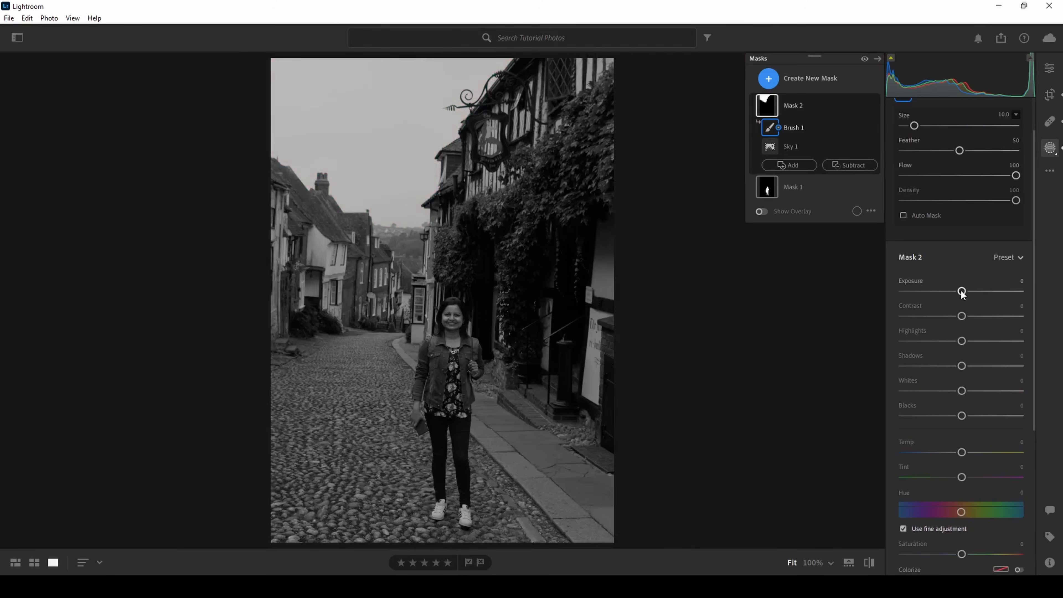
mouse_move(962, 292)
mouse_down()
mouse_move(930, 293)
mouse_move(980, 295)
mouse_move(919, 294)
mouse_move(987, 297)
mouse_move(929, 294)
mouse_move(950, 295)
mouse_up()
drag(962, 456, 949, 459)
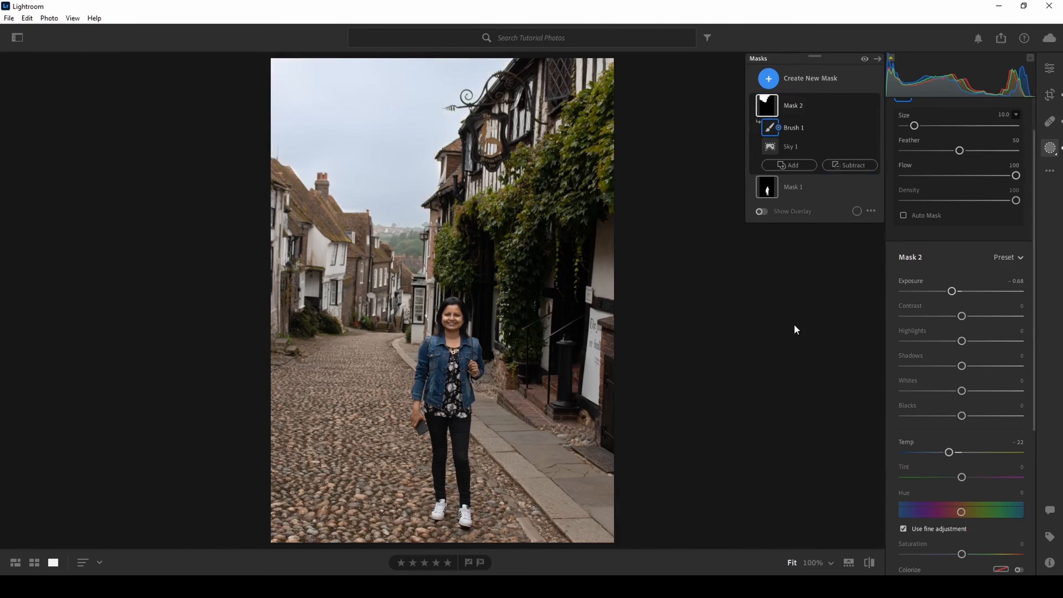
drag(1026, 286, 1037, 363)
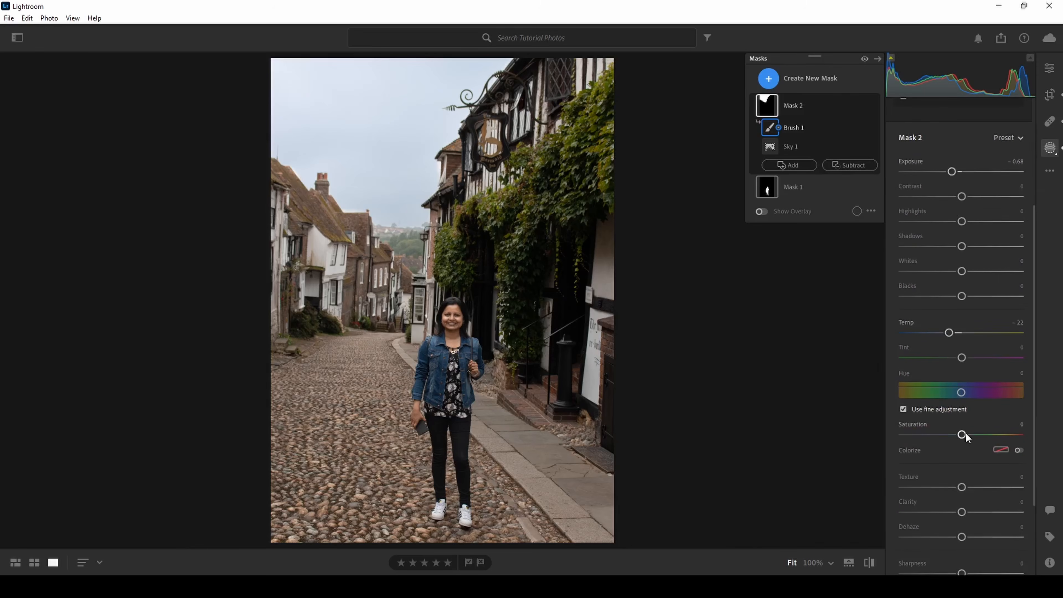
drag(962, 435, 980, 433)
click(752, 106)
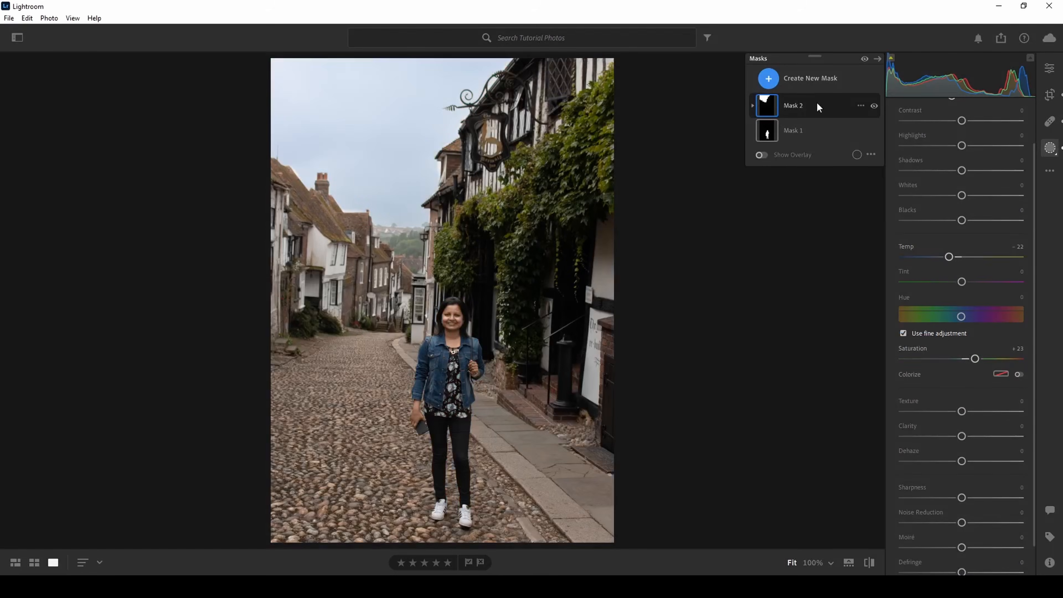
mouse_move(771, 104)
click(781, 82)
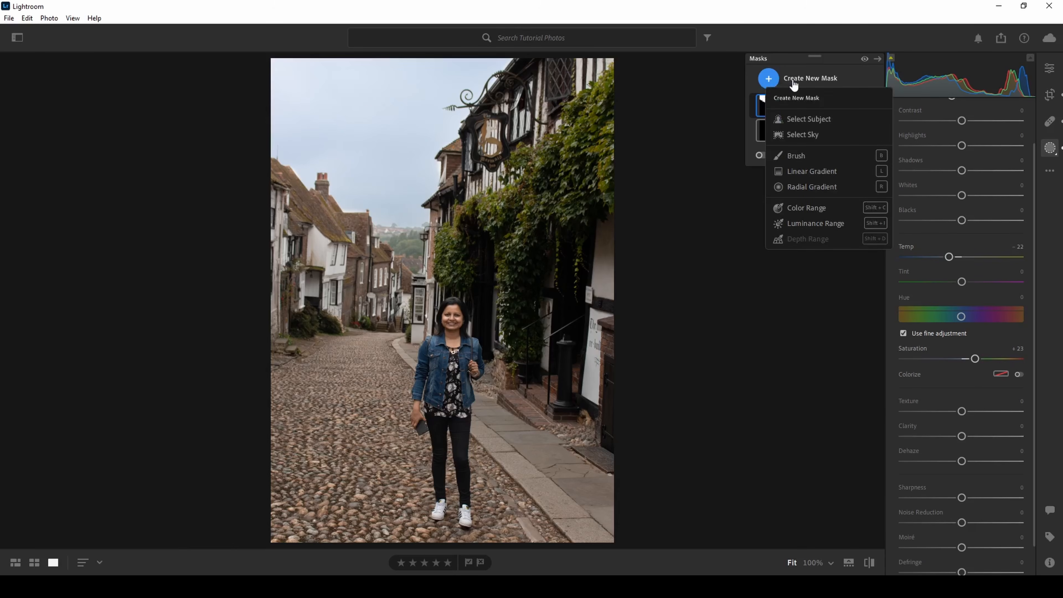
click(281, 226)
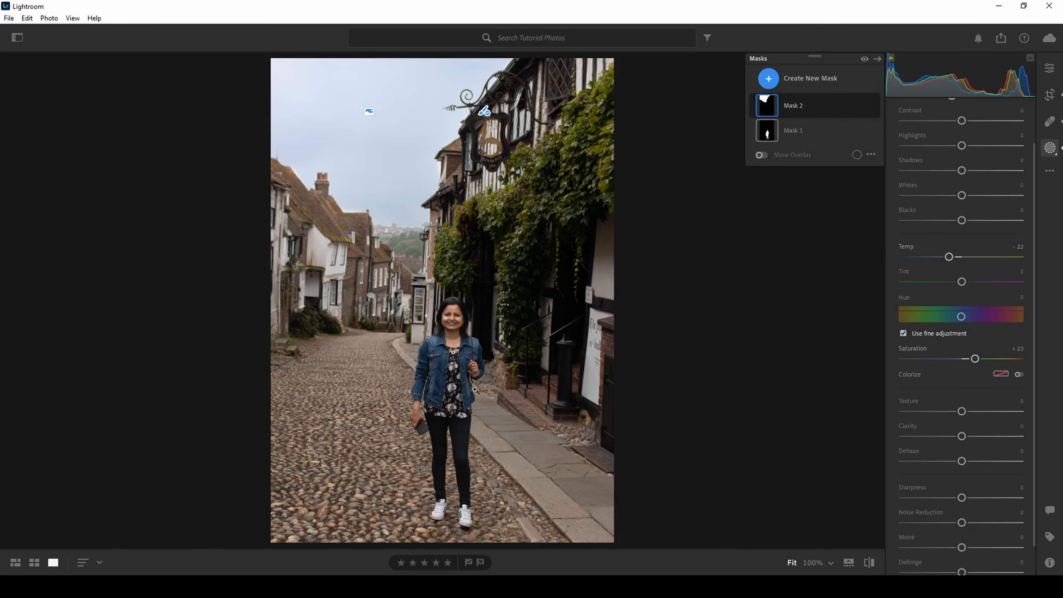
Create a new brush mask and paint over the row of houses on the street's left side, starting with brush size 7.0
click(789, 84)
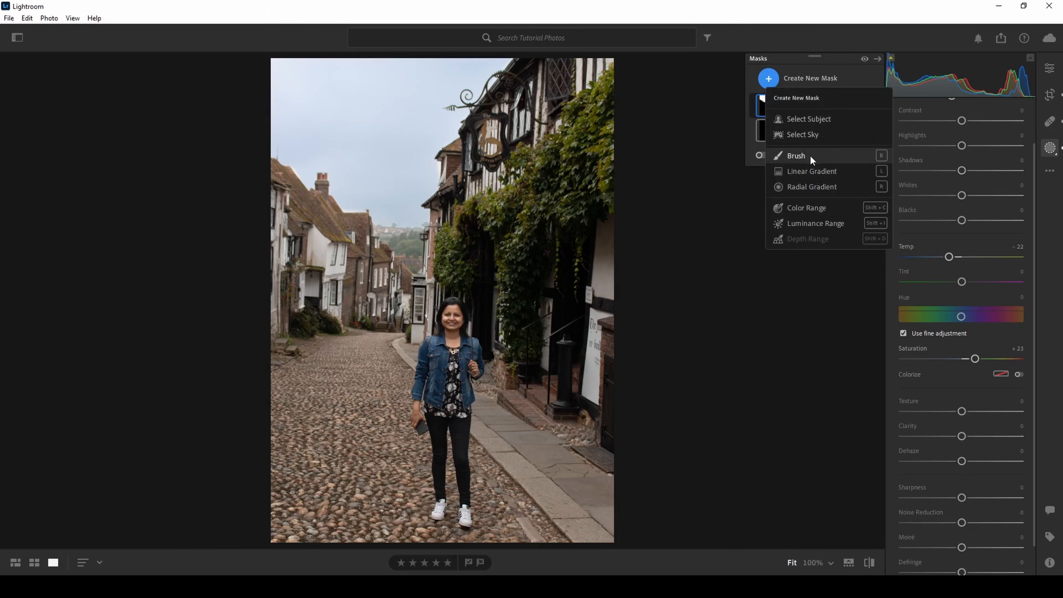
click(803, 156)
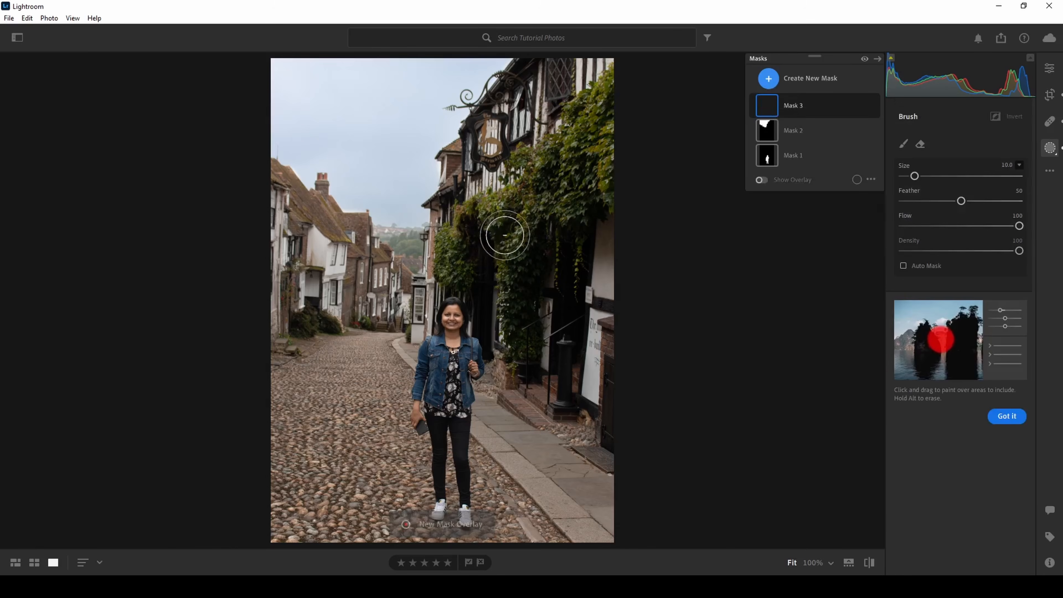
scroll(481, 254, down, 3)
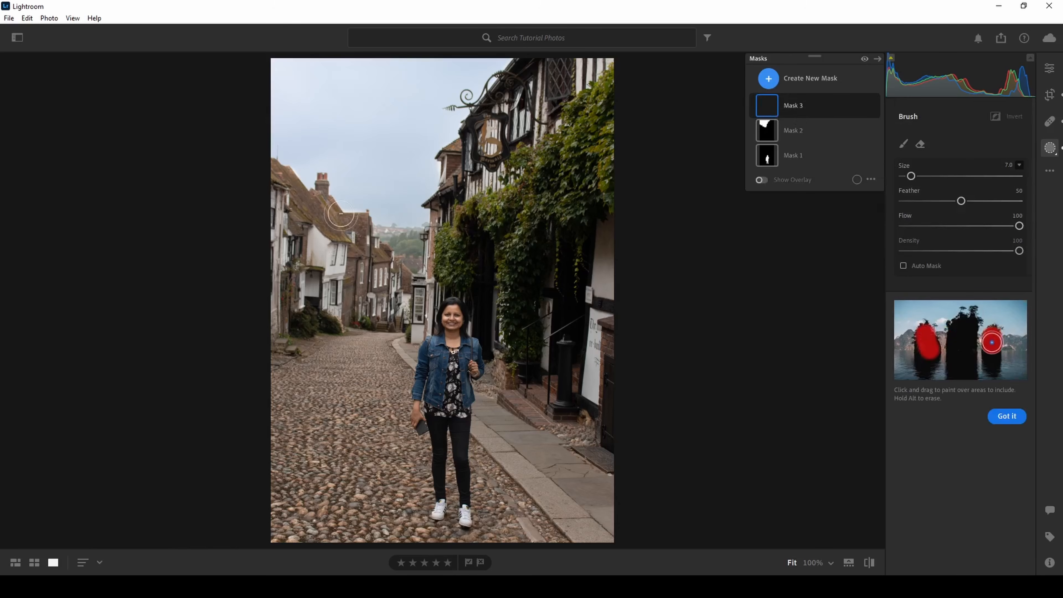
click(753, 107)
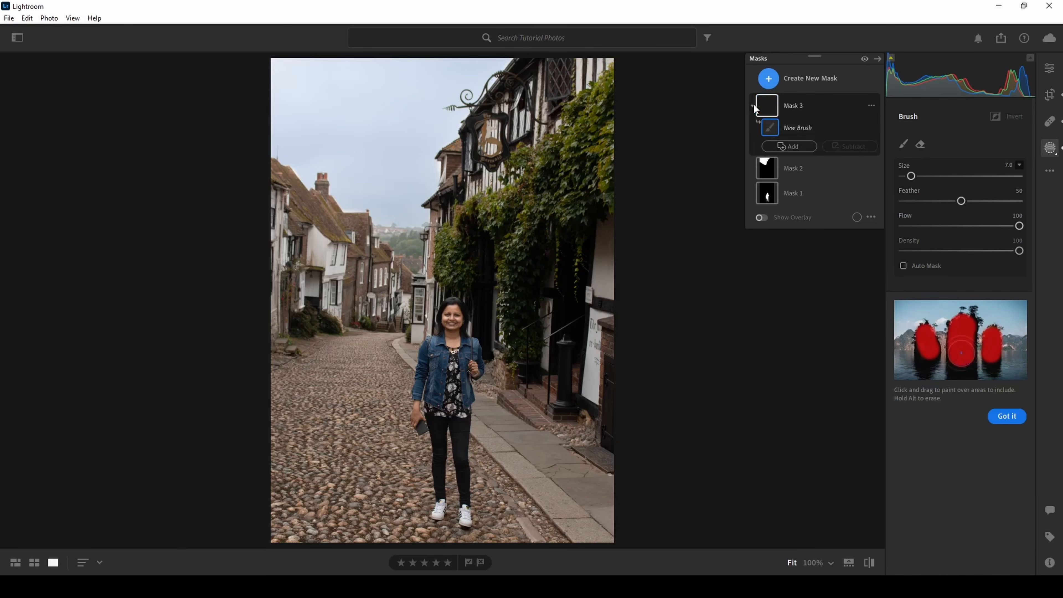
click(792, 146)
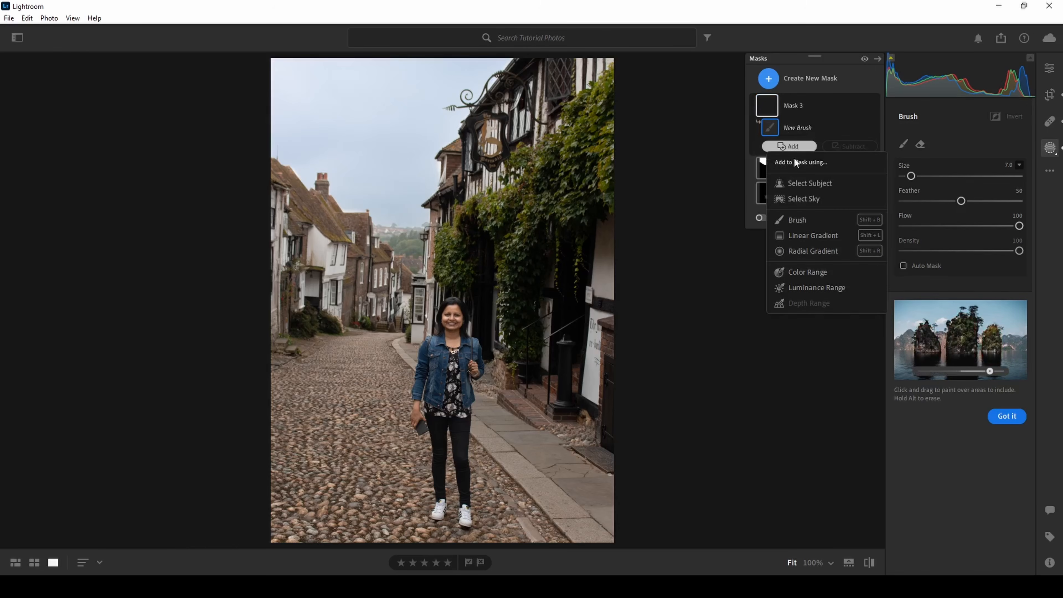
click(797, 219)
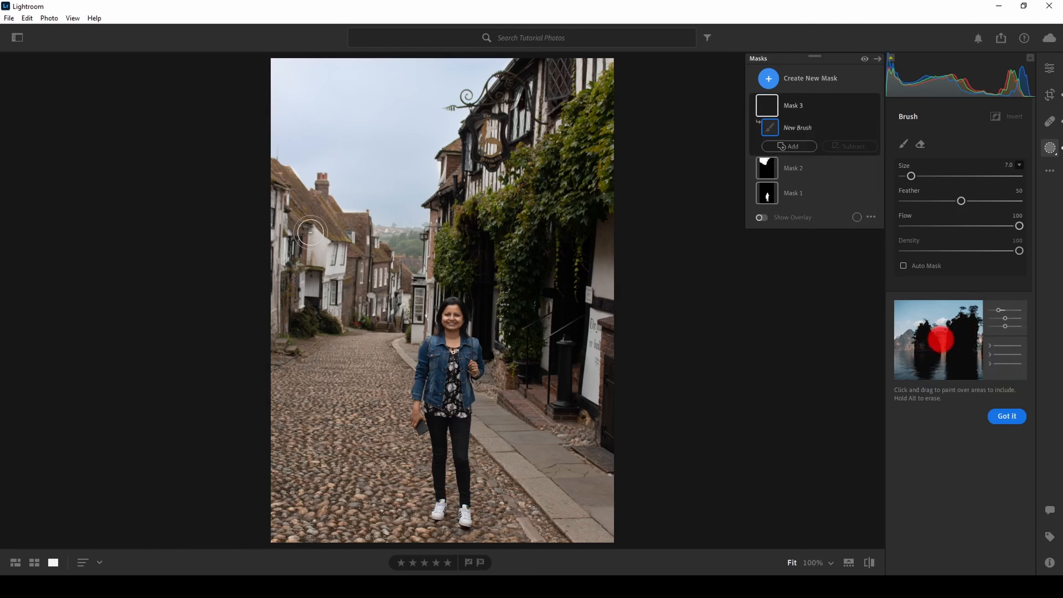
mouse_move(310, 231)
mouse_down()
mouse_move(342, 256)
mouse_move(309, 235)
mouse_move(283, 250)
mouse_move(315, 258)
mouse_move(301, 287)
mouse_move(269, 279)
mouse_move(300, 283)
mouse_move(293, 313)
mouse_move(346, 291)
mouse_move(348, 301)
mouse_move(383, 308)
mouse_move(362, 249)
mouse_move(326, 217)
mouse_move(290, 241)
mouse_move(336, 313)
mouse_move(357, 244)
mouse_up()
scroll(358, 244, down, 5)
drag(277, 165, 323, 179)
drag(294, 331, 336, 330)
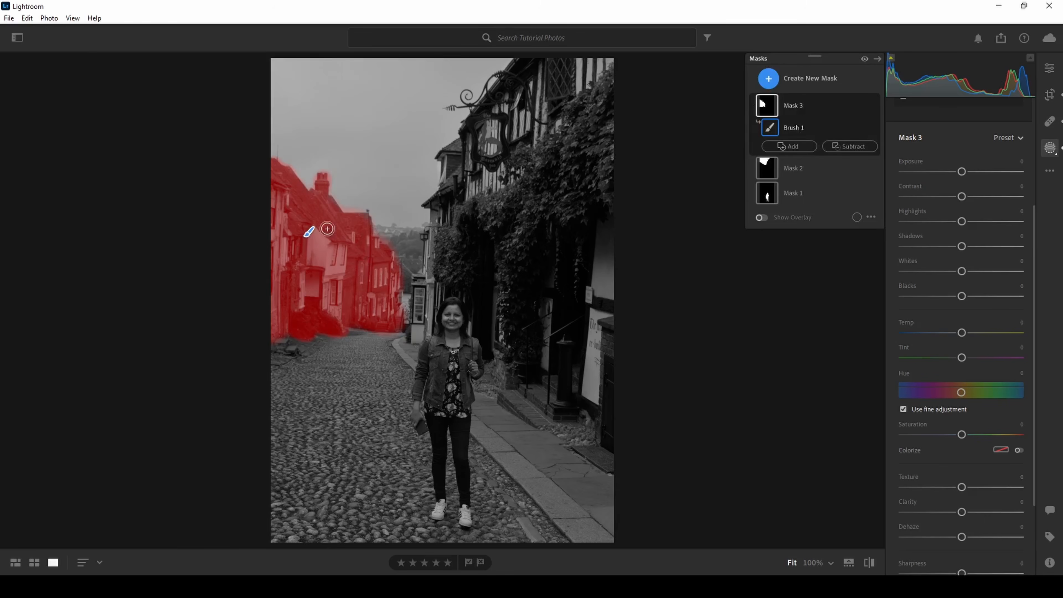
Set the houses mask's contrast to +49, whites to +16 and blacks to -14
mouse_move(962, 197)
mouse_down()
mouse_move(1001, 197)
mouse_move(938, 197)
mouse_move(1008, 209)
mouse_move(988, 212)
mouse_up()
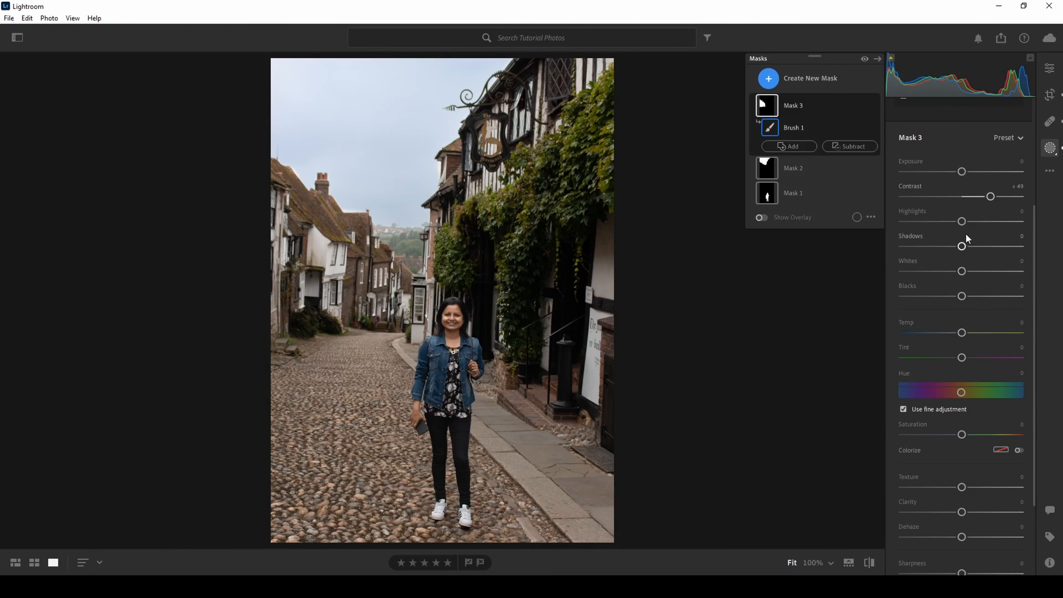
drag(967, 298, 970, 271)
scroll(1021, 293, down, 4)
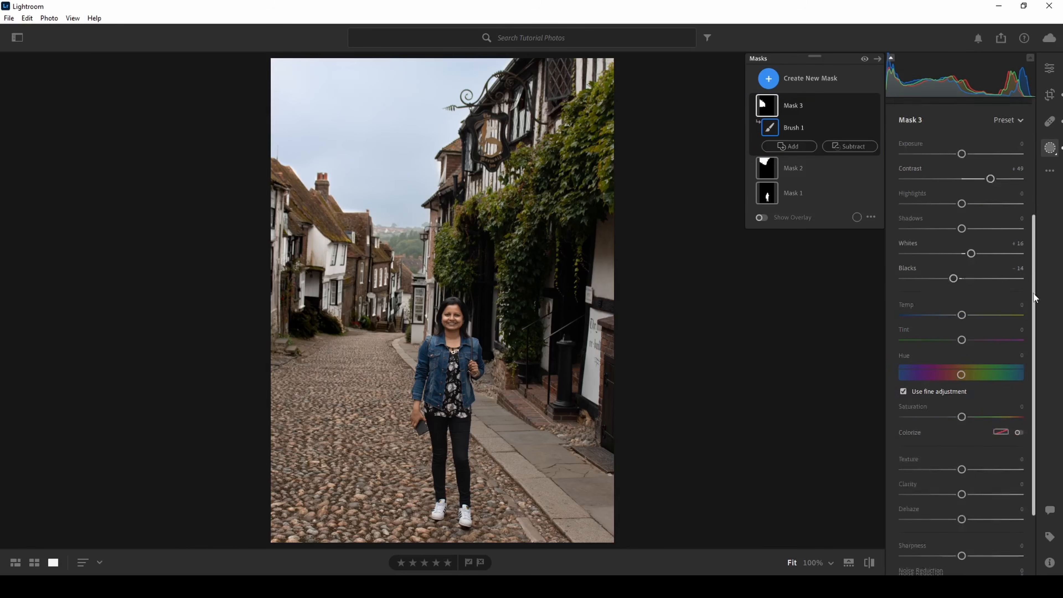
Set the houses mask's texture to +9 and clarity to +14, and collapse its components
drag(963, 376, 968, 375)
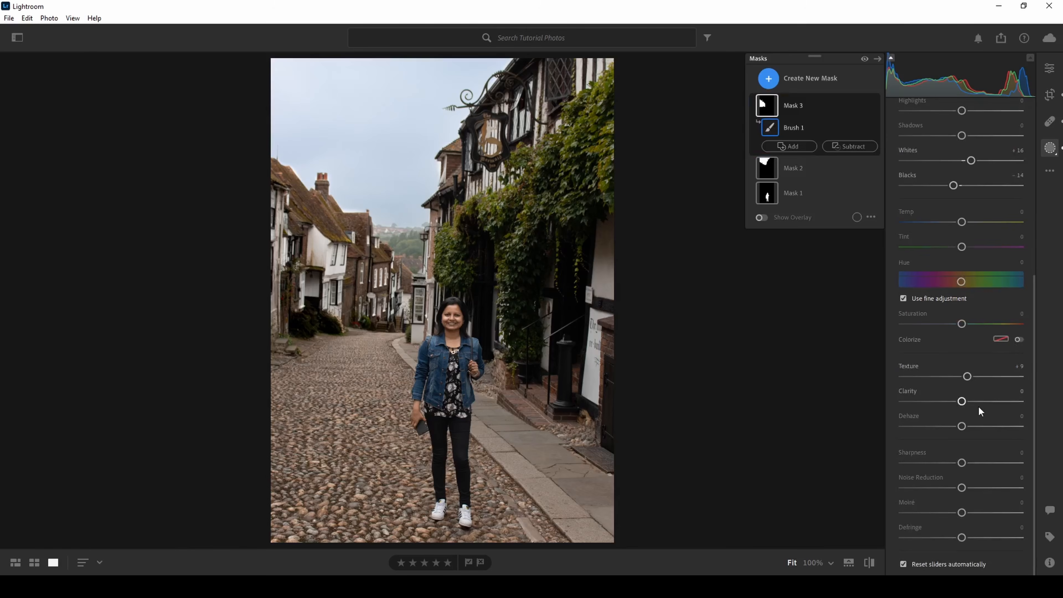
drag(965, 402, 968, 401)
mouse_move(966, 402)
mouse_down()
mouse_move(900, 406)
mouse_move(968, 405)
mouse_up()
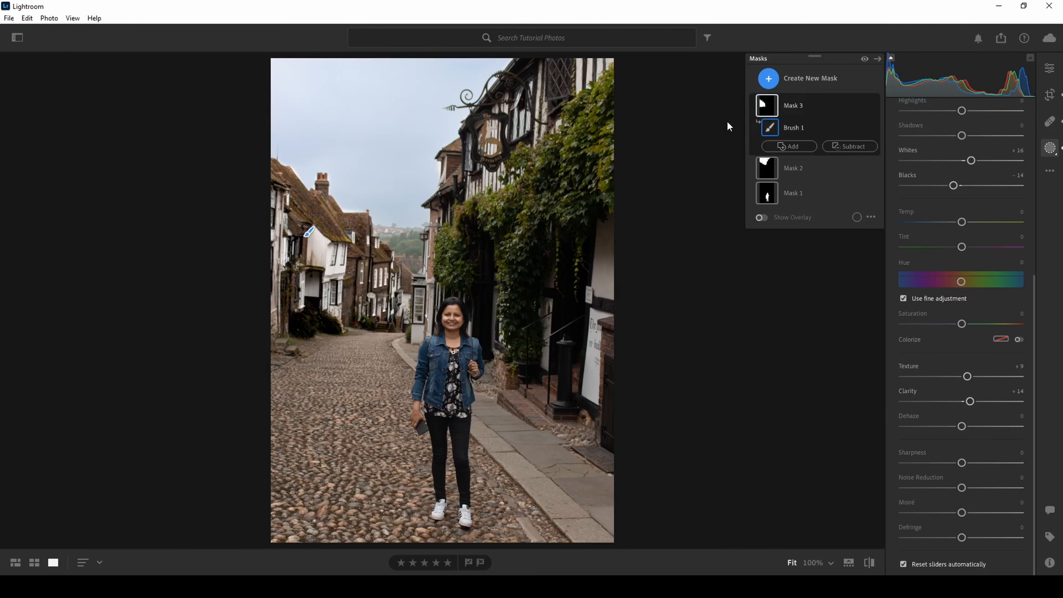
click(753, 106)
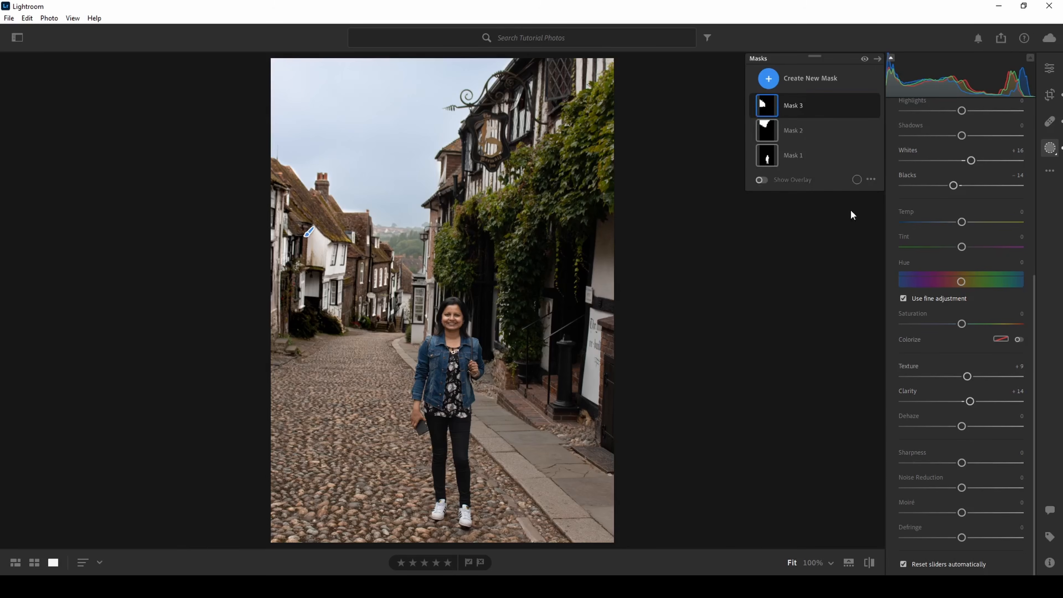
Create a new Color Range mask by sampling the green ivy leaves on the right-hand building
click(793, 78)
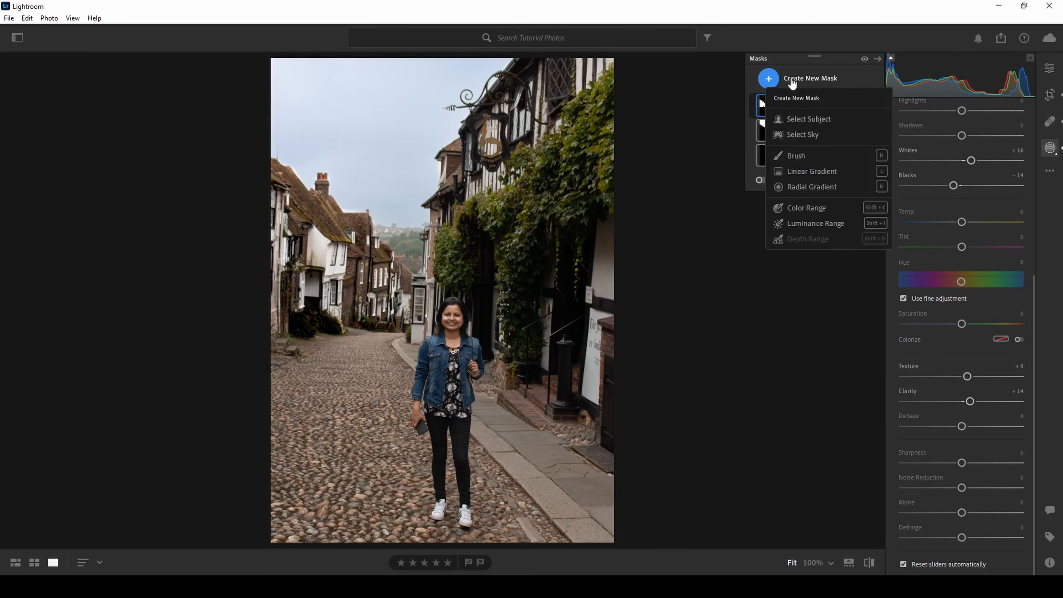
click(801, 208)
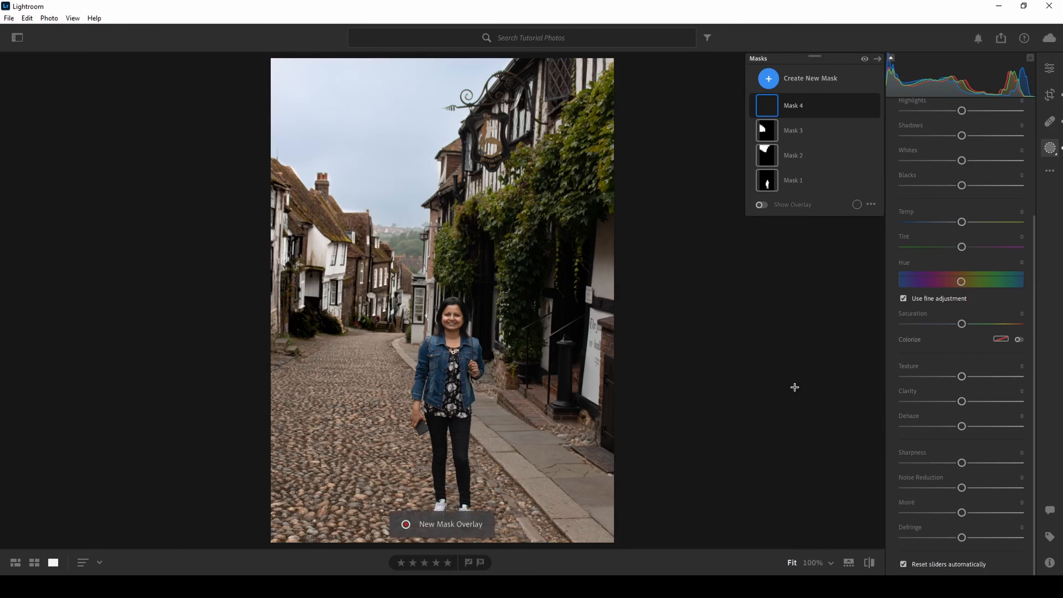
click(603, 173)
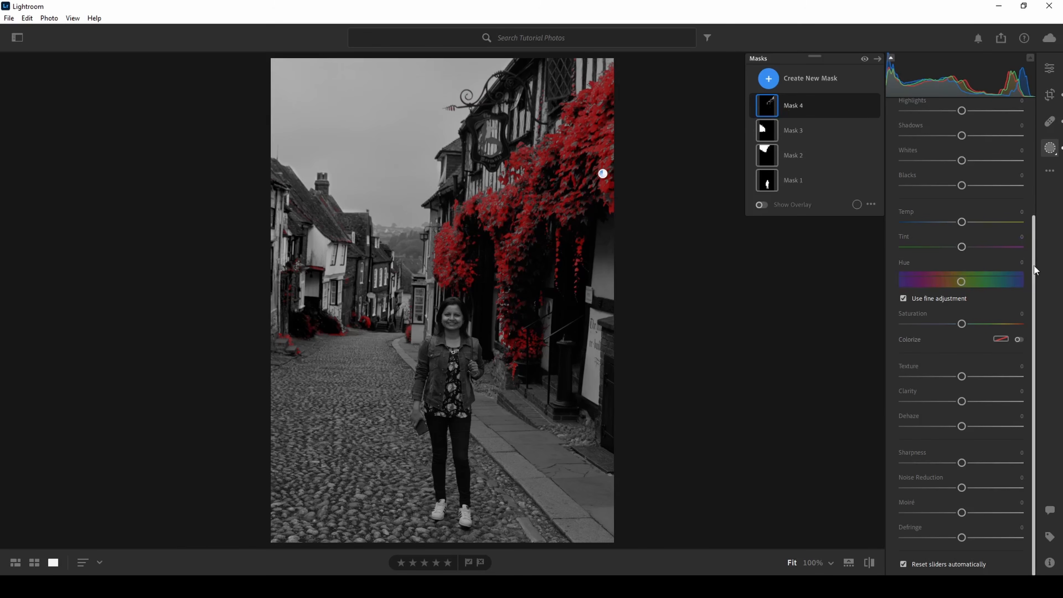
Set the ivy mask's hue to +26.3 and saturation to -10
scroll(1037, 254, up, 1)
click(962, 292)
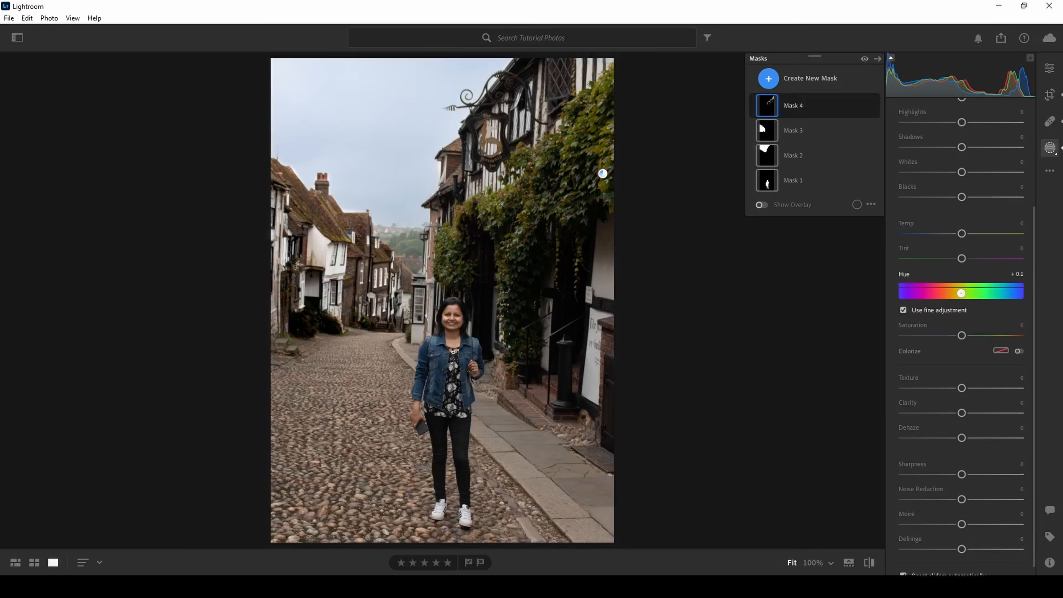
mouse_move(962, 293)
mouse_down()
mouse_move(978, 293)
mouse_move(926, 293)
mouse_move(1000, 293)
mouse_move(970, 293)
mouse_up()
mouse_move(962, 335)
mouse_down()
mouse_move(902, 335)
mouse_move(964, 335)
mouse_move(956, 339)
mouse_up()
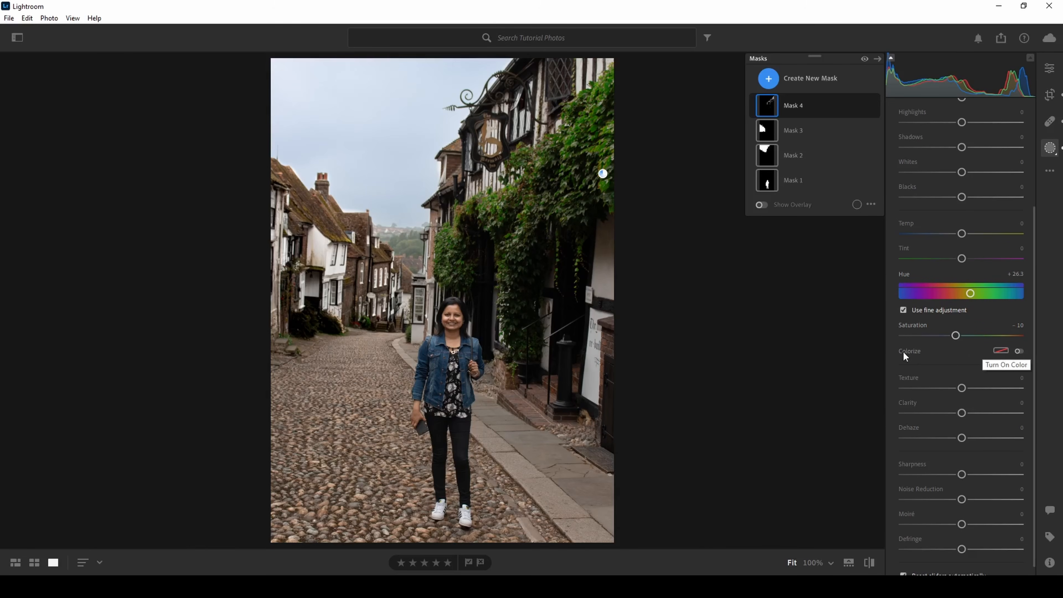
Colorize the ivy mask with a dark green tint, and set its dehaze to +31 and sharpness to -22
click(1018, 352)
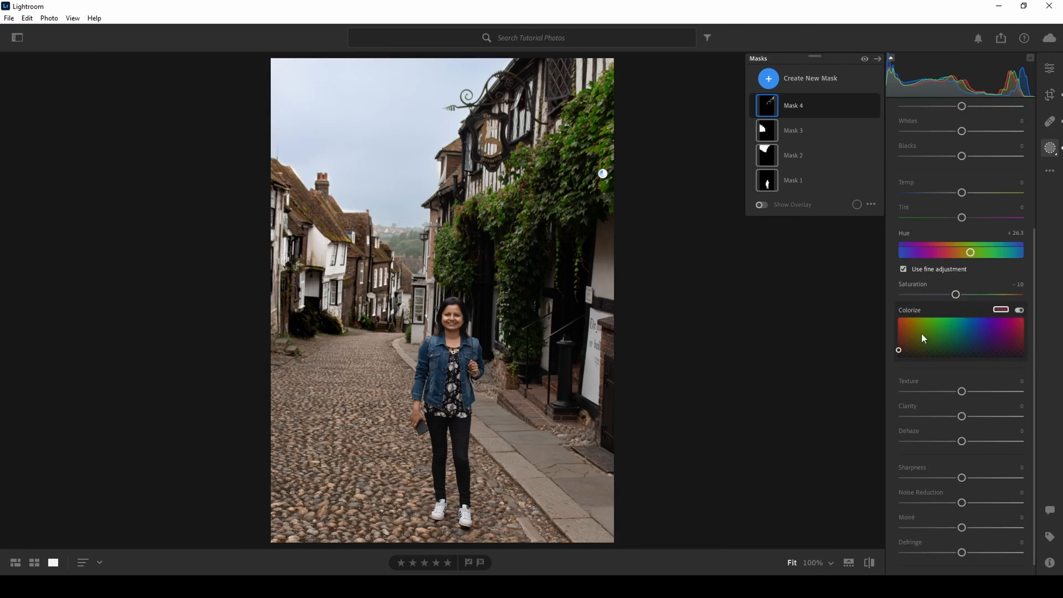
mouse_move(928, 327)
mouse_down()
mouse_move(940, 320)
mouse_move(946, 347)
mouse_move(931, 336)
mouse_up()
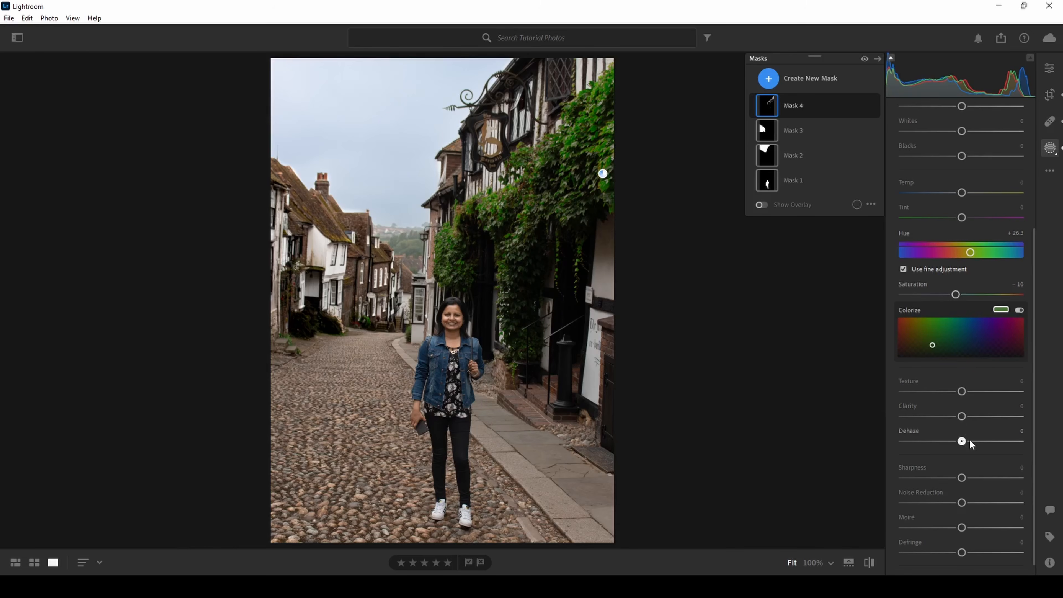
drag(982, 441, 982, 448)
drag(961, 480, 948, 479)
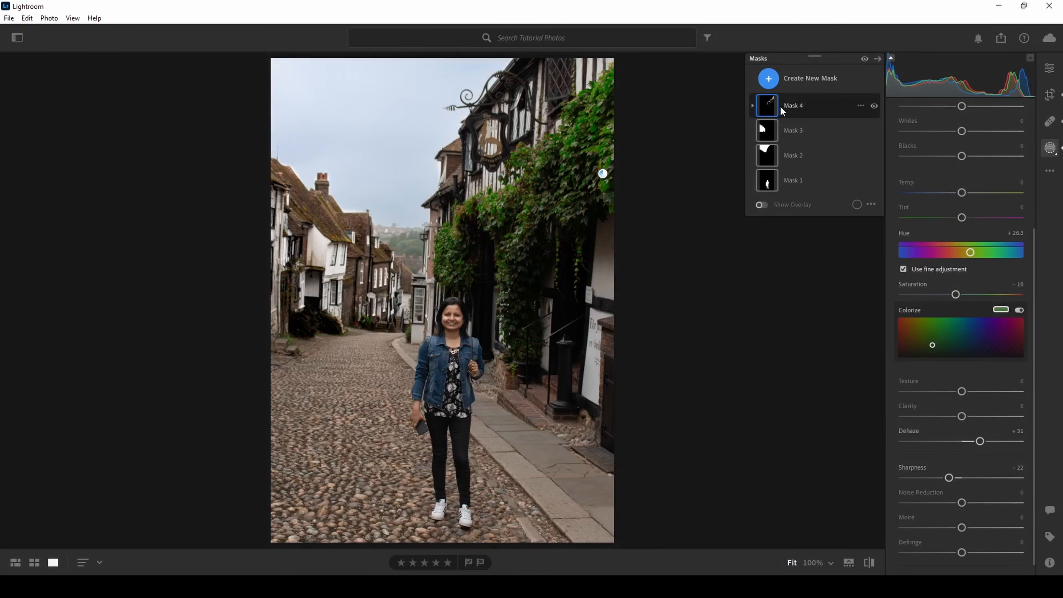
Preview the overlays of the existing masks and delete the ivy's Color Range mask
mouse_move(772, 108)
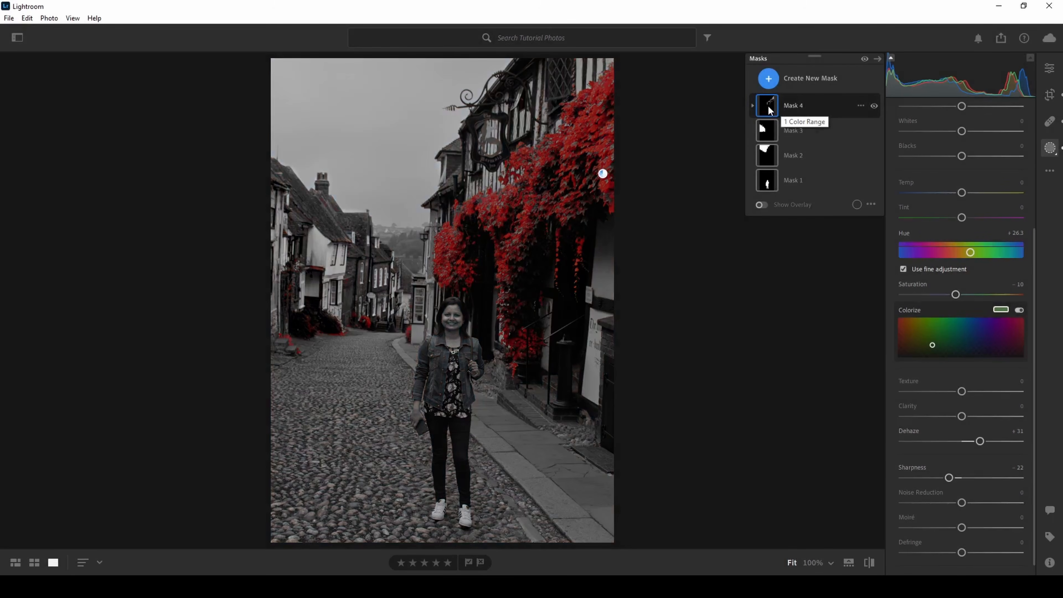
mouse_move(771, 130)
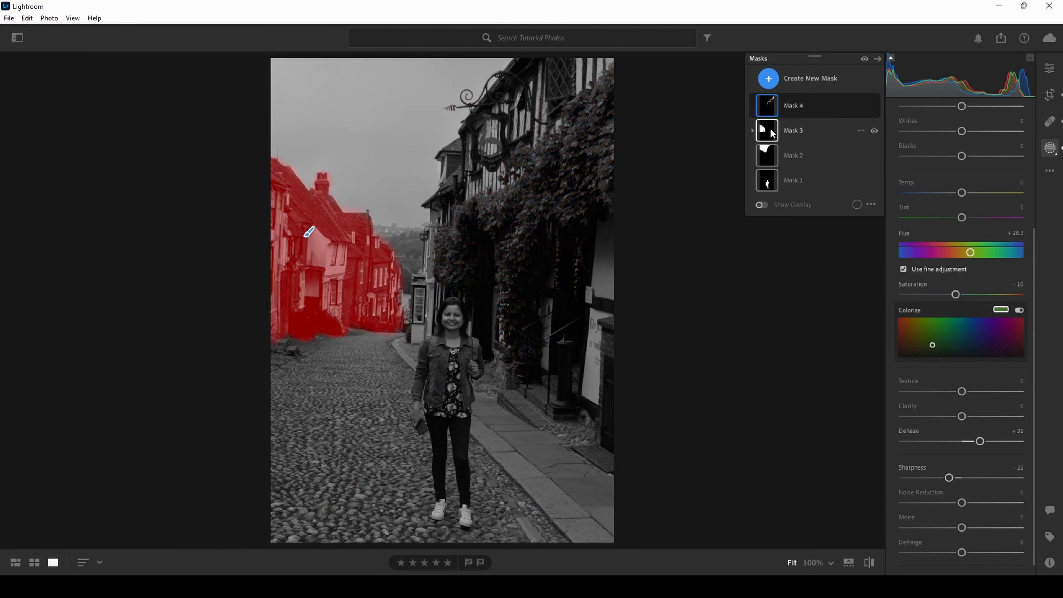
mouse_move(769, 188)
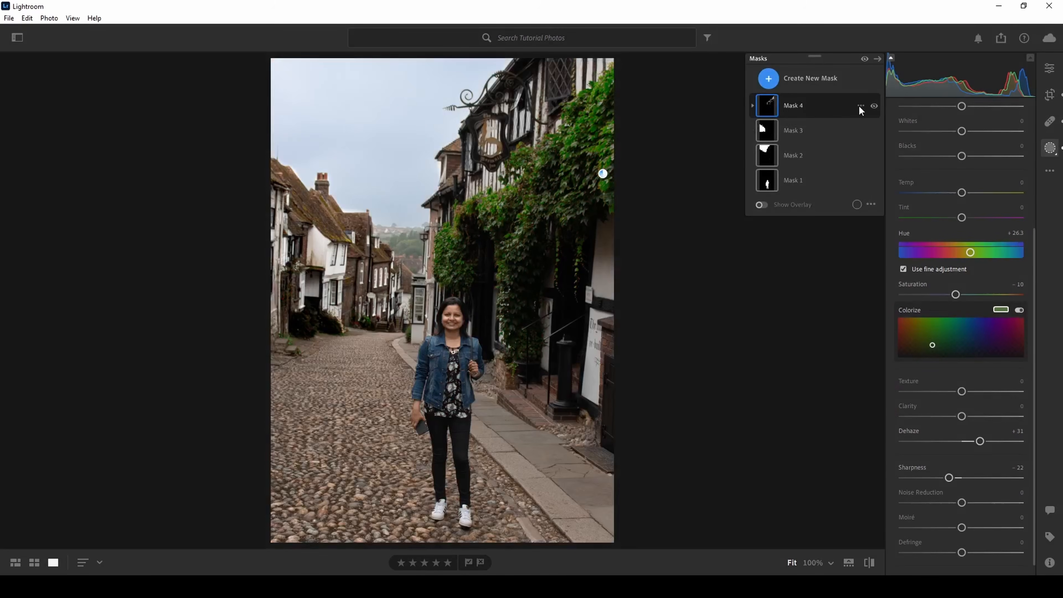
click(860, 105)
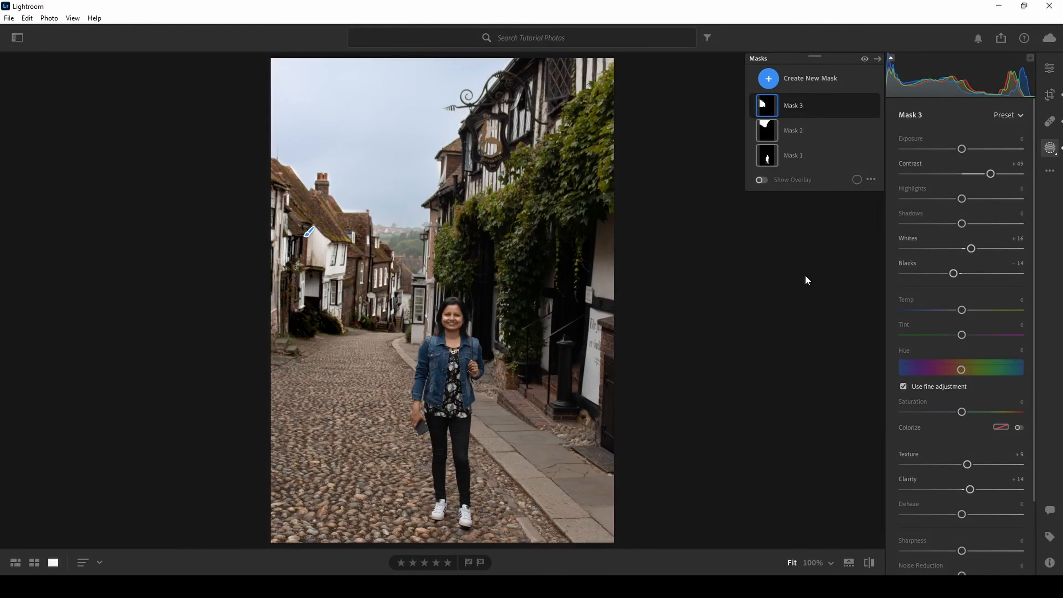
Create a Luminance Range mask sampled from the bright sky and set its luminance range to 84/99–100/100
click(782, 79)
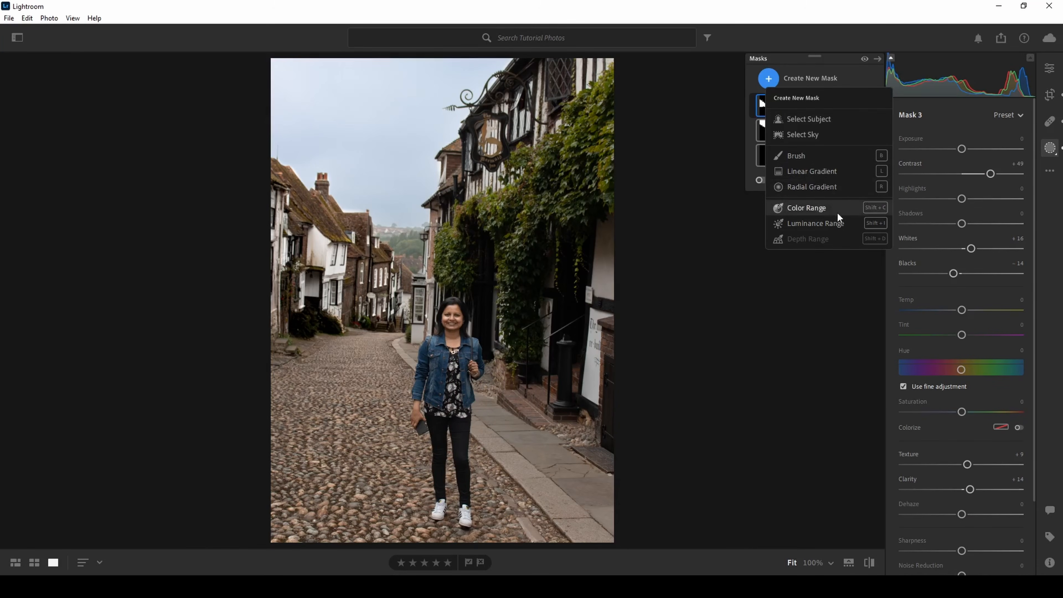
mouse_move(841, 223)
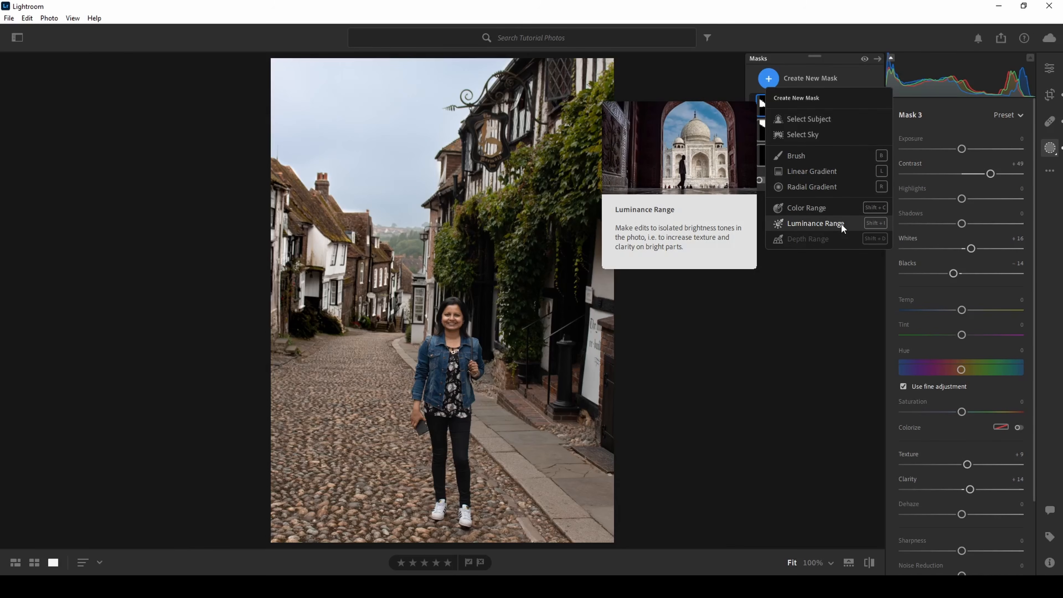
click(841, 223)
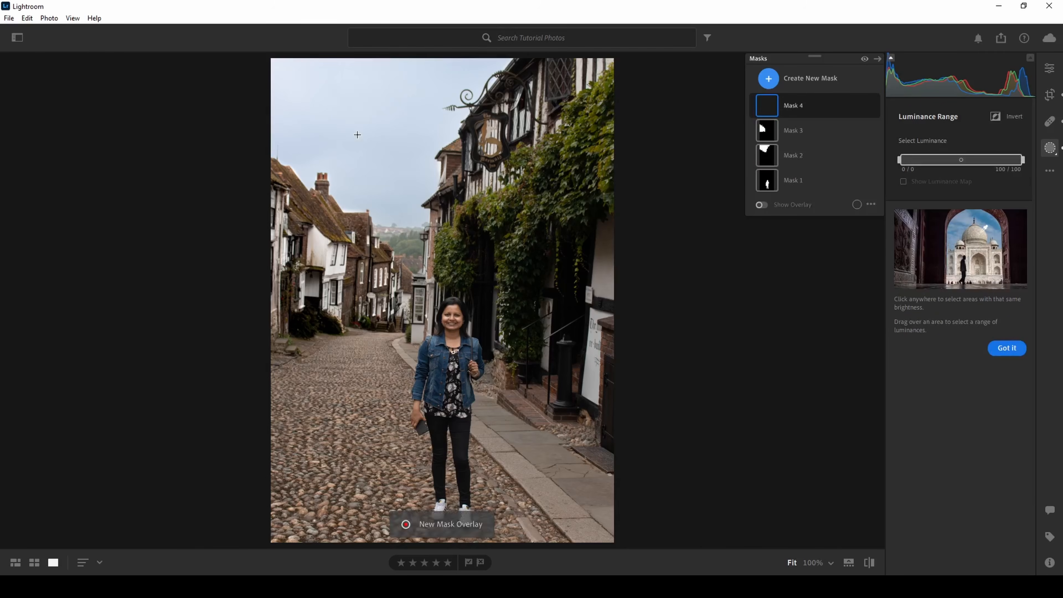
click(316, 112)
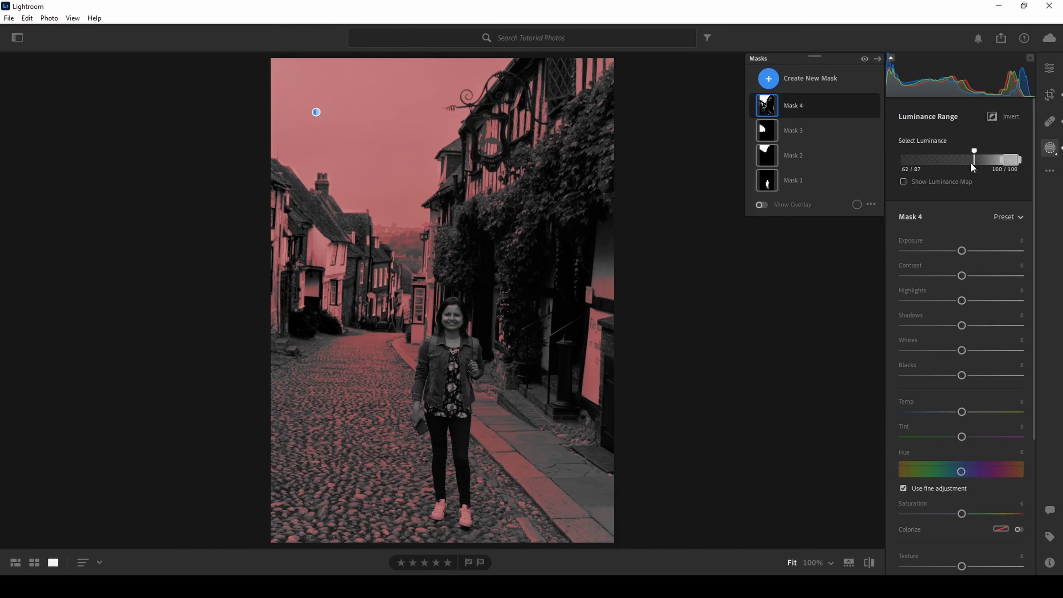
drag(989, 161, 993, 161)
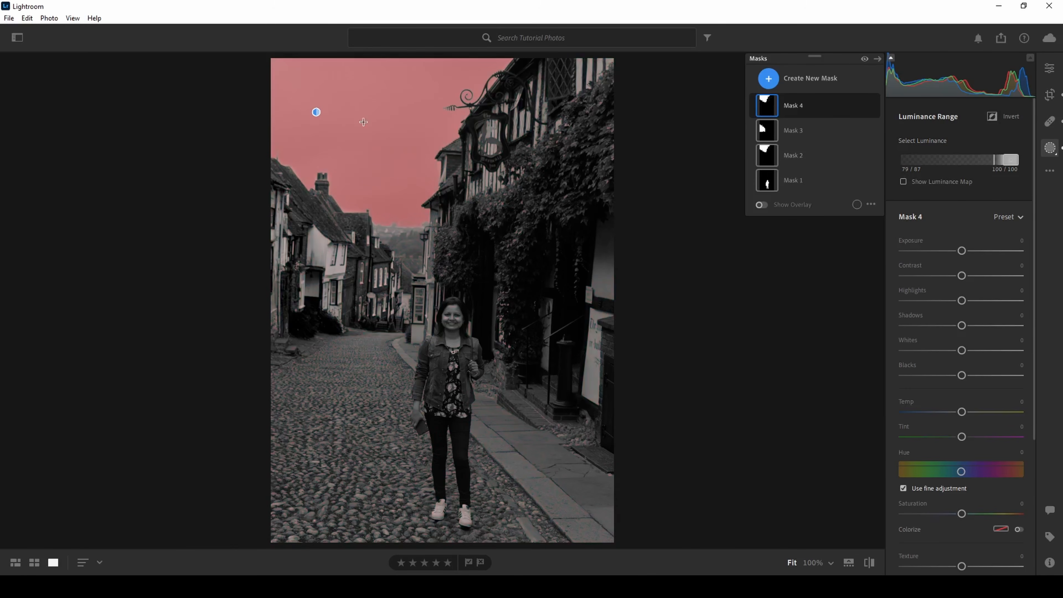
mouse_move(994, 160)
mouse_down()
mouse_move(882, 154)
mouse_move(986, 160)
mouse_up()
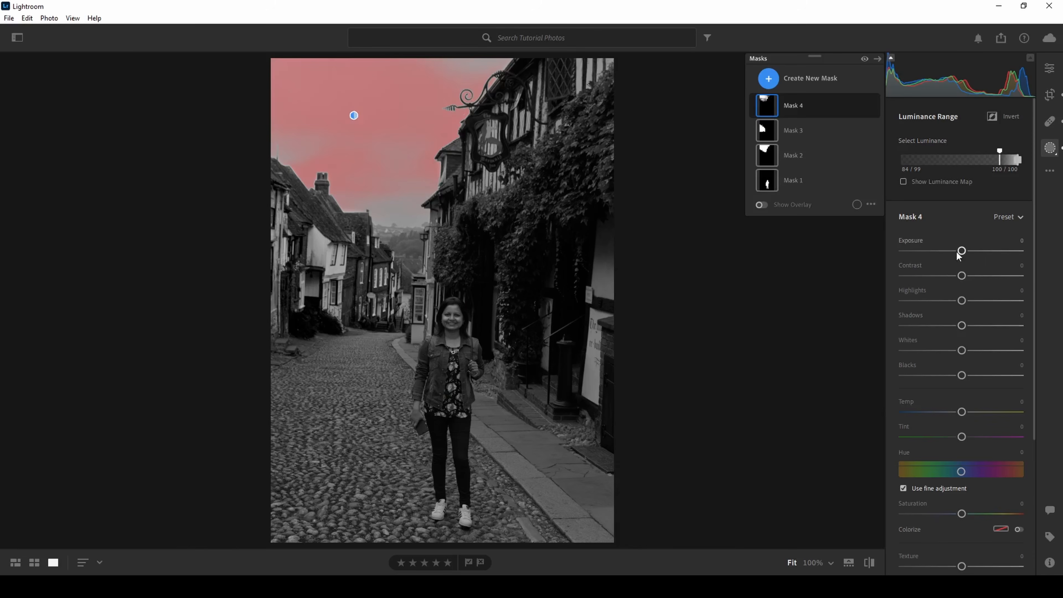
Set the sky luminance mask's exposure to -1.12, contrast to +55, highlights to -8, shadows to -9 and hue to +37.2
drag(956, 252, 956, 325)
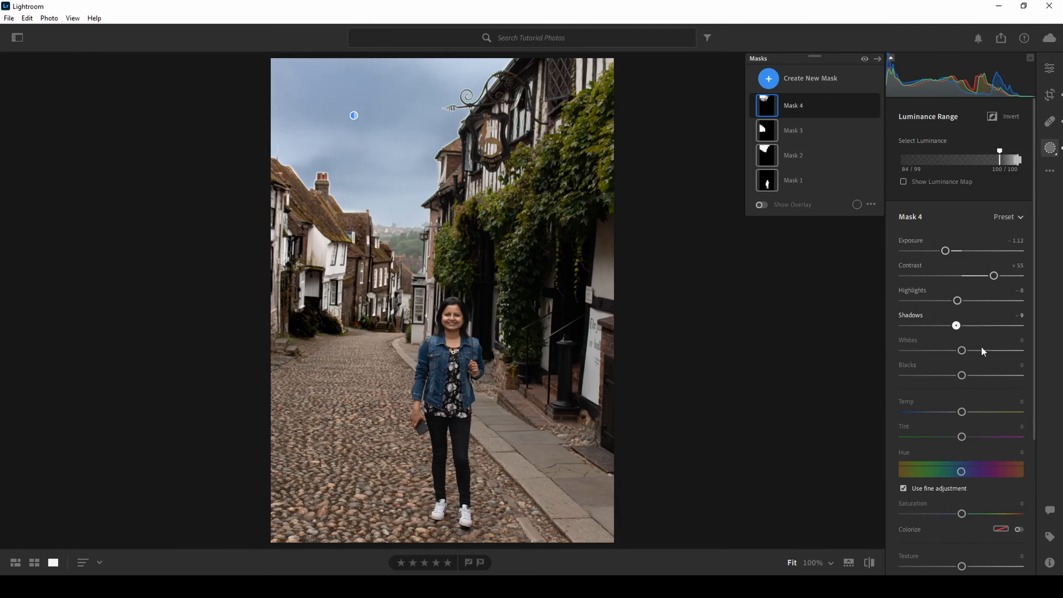
drag(961, 472, 974, 472)
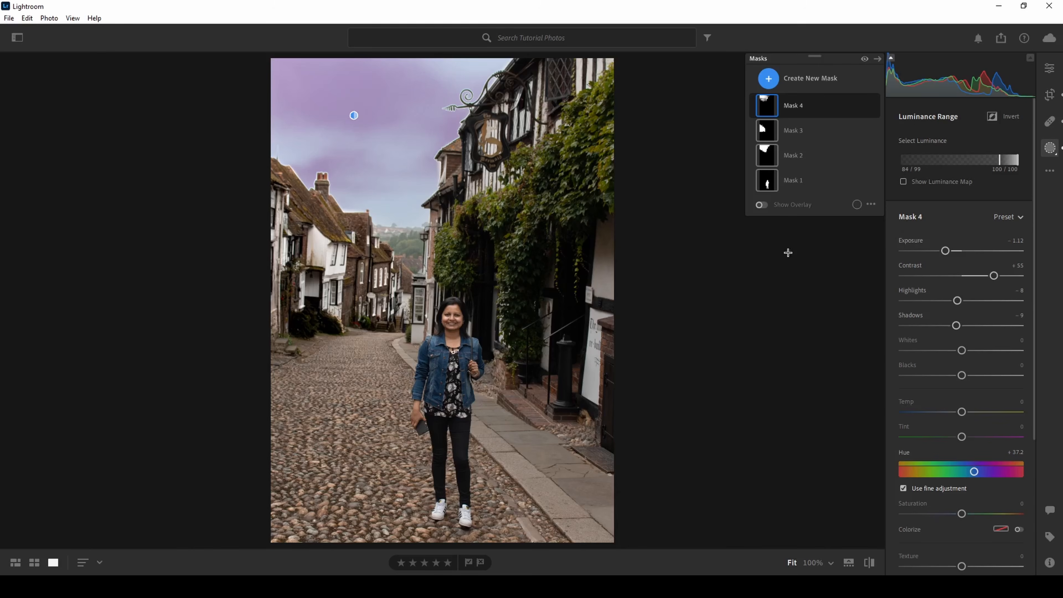
Create an inverted Select Subject mask covering everything around the woman and set its exposure to +0.24
mouse_move(768, 184)
click(808, 78)
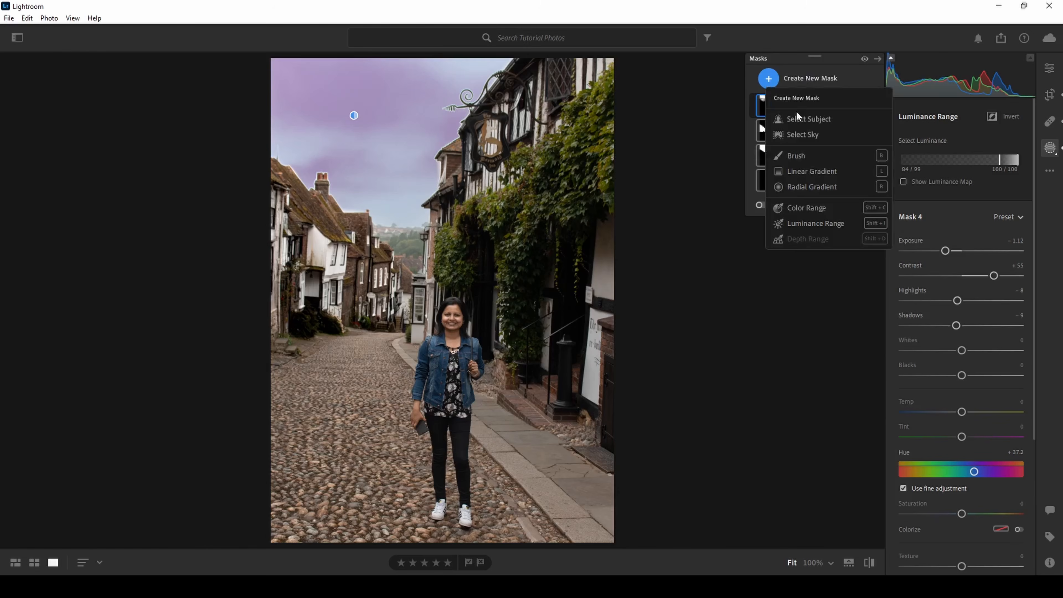
click(794, 120)
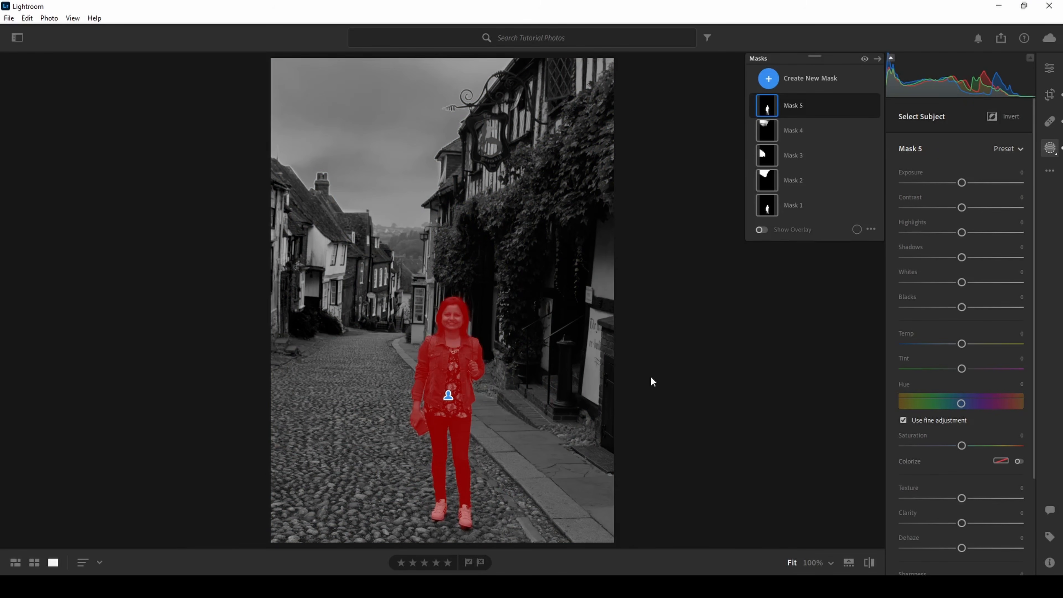
click(992, 117)
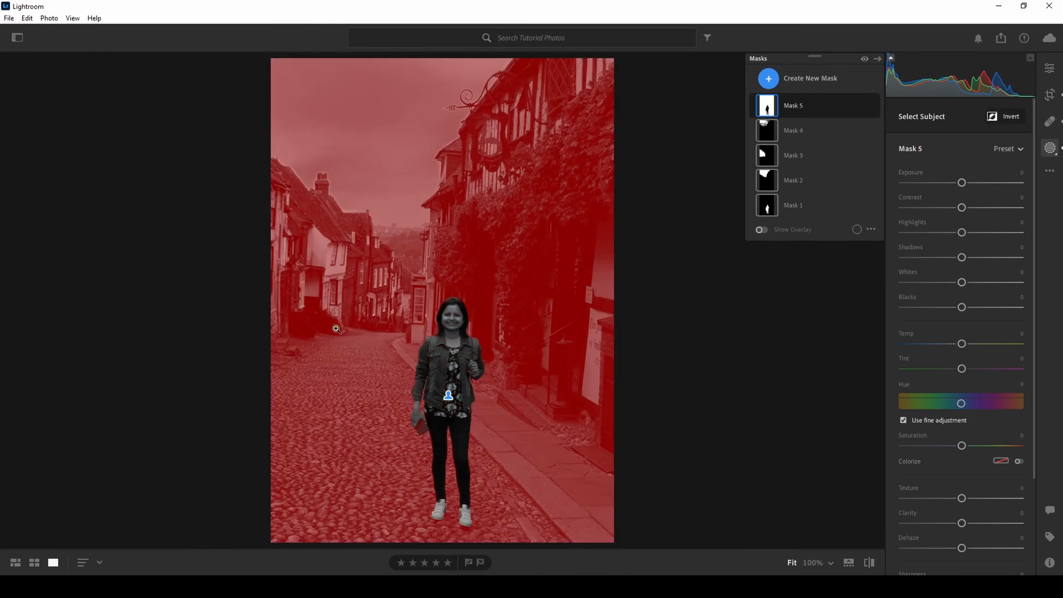
mouse_move(960, 185)
mouse_down()
mouse_move(941, 184)
mouse_move(979, 187)
mouse_move(956, 187)
mouse_move(964, 184)
mouse_up()
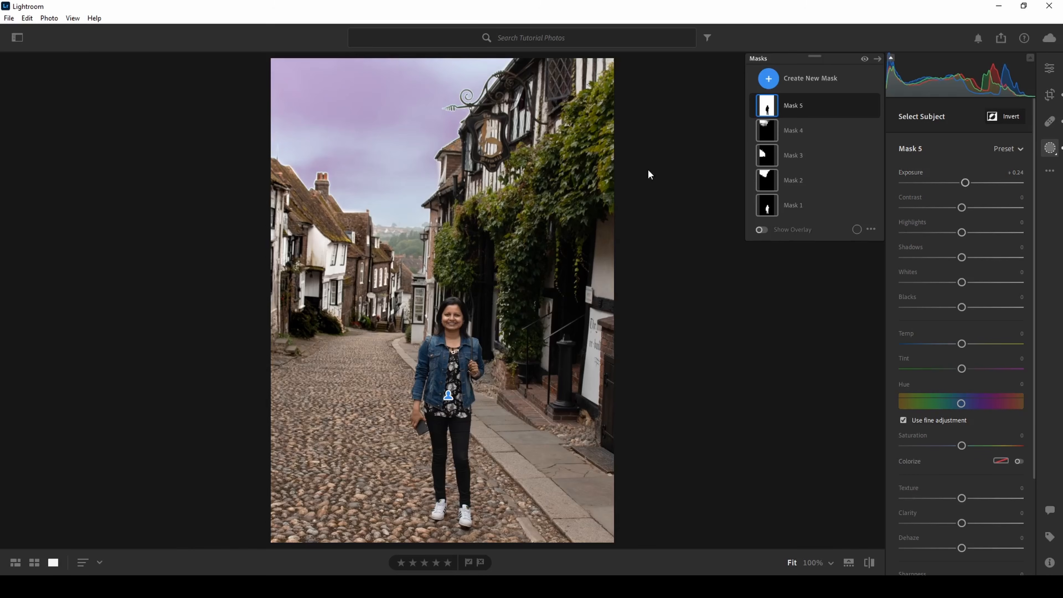